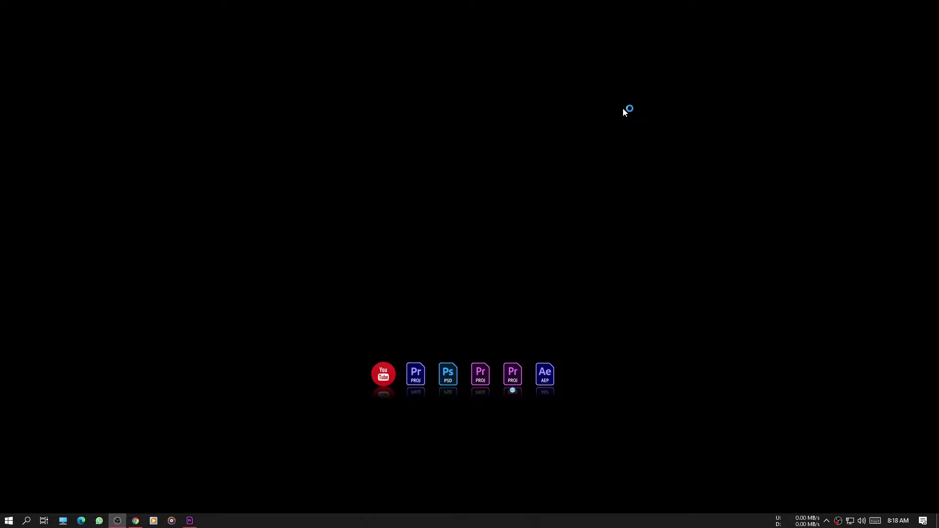
# Switch to YouTube in Chrome and start uploading a new video to the channel
pyautogui.click(136, 520)
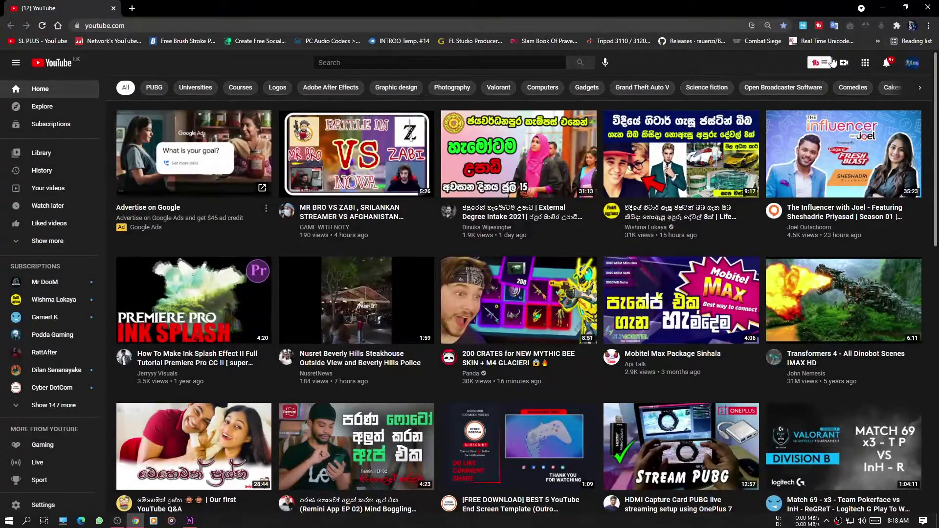
pyautogui.click(853, 87)
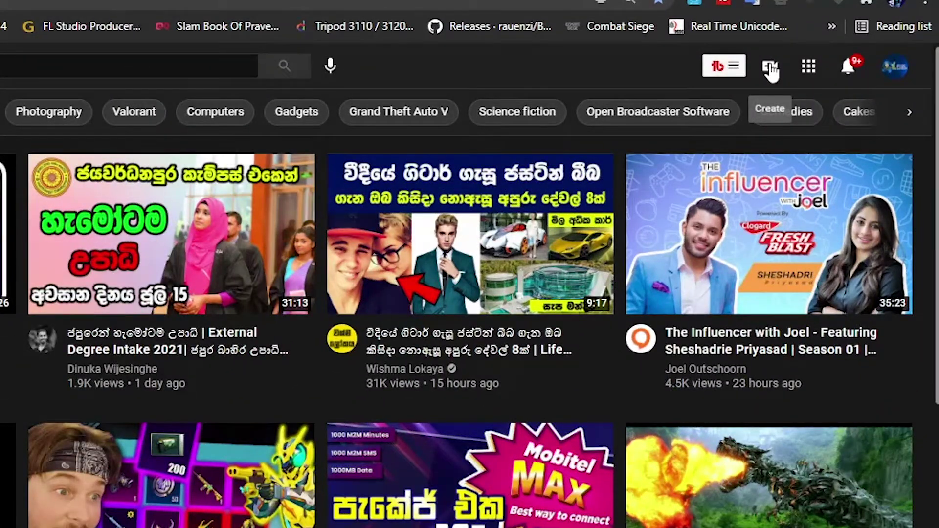
pyautogui.click(771, 71)
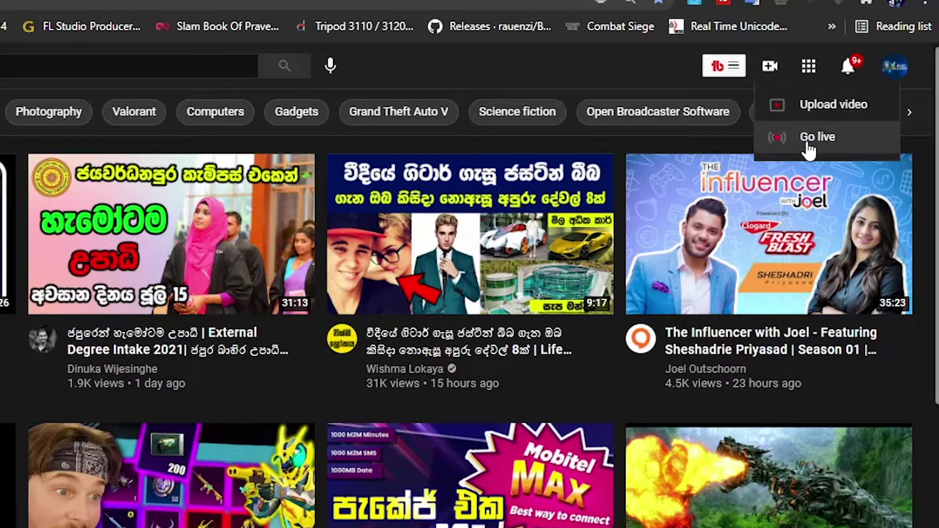
pyautogui.click(802, 110)
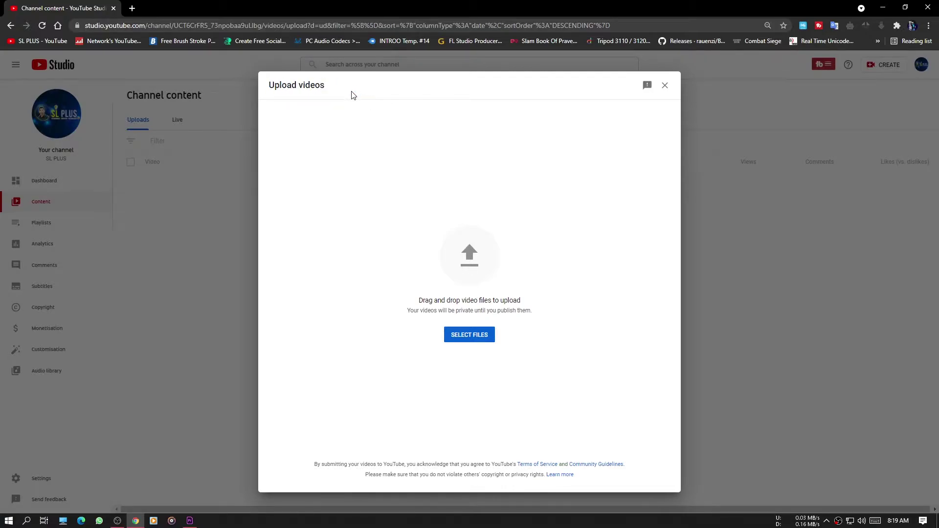
# Select Sequence 01.mp4 for upload from the discord theme\ex folder inside sl plus primier projects on New Volume (E:)
pyautogui.click(472, 337)
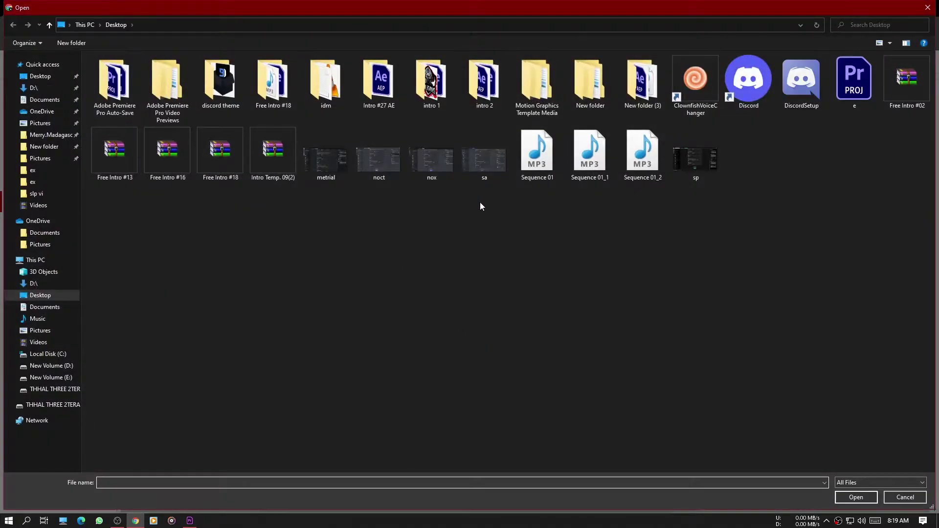
pyautogui.click(54, 379)
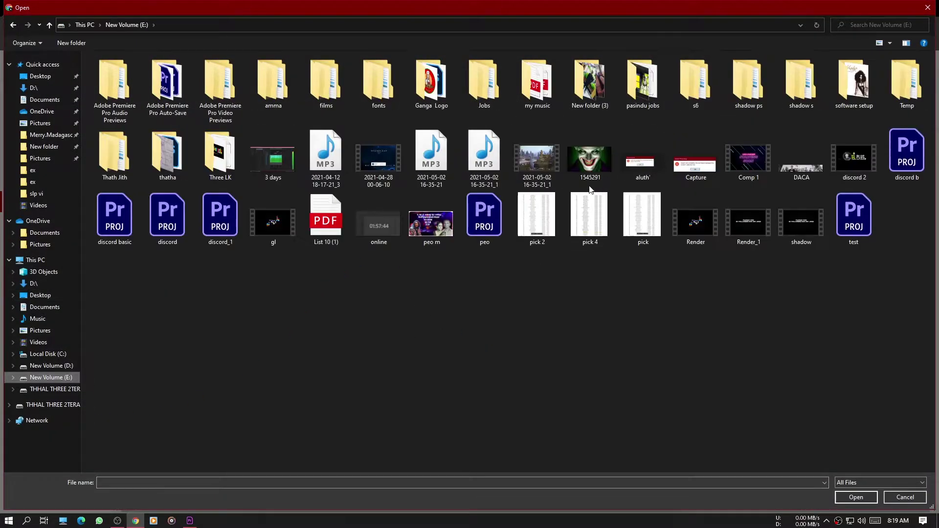
pyautogui.doubleClick(633, 84)
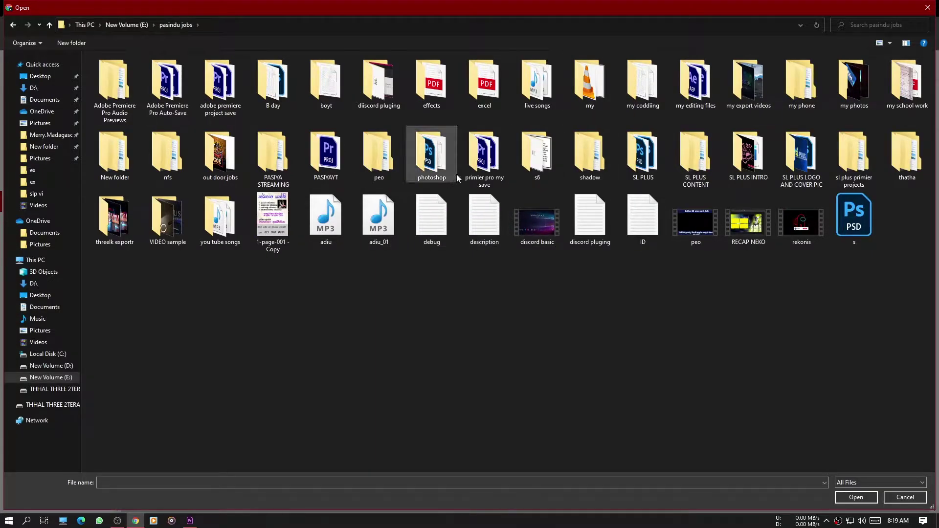
pyautogui.doubleClick(484, 157)
pyautogui.click(49, 25)
pyautogui.doubleClick(854, 157)
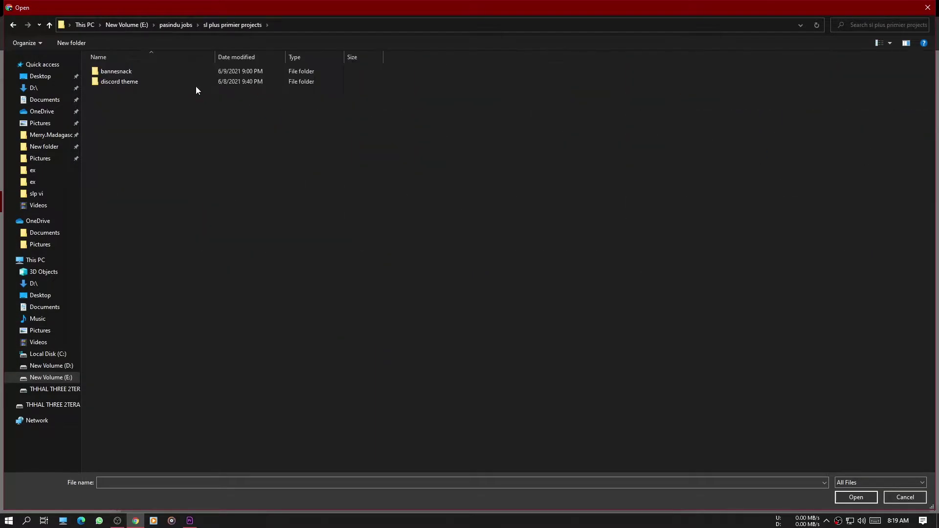
pyautogui.doubleClick(195, 86)
pyautogui.doubleClick(171, 80)
pyautogui.doubleClick(116, 81)
pyautogui.moveTo(289, 208); pyautogui.dragTo(313, 209)
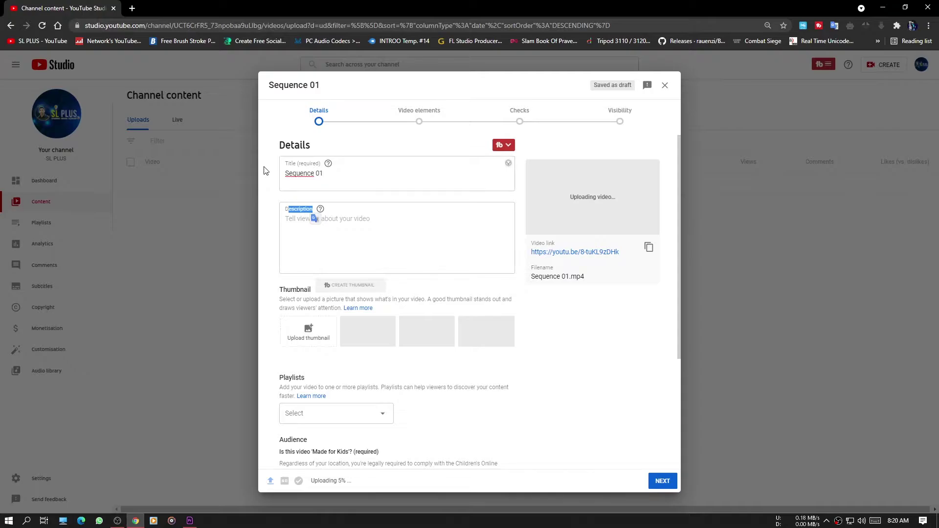
pyautogui.moveTo(279, 145); pyautogui.dragTo(346, 145)
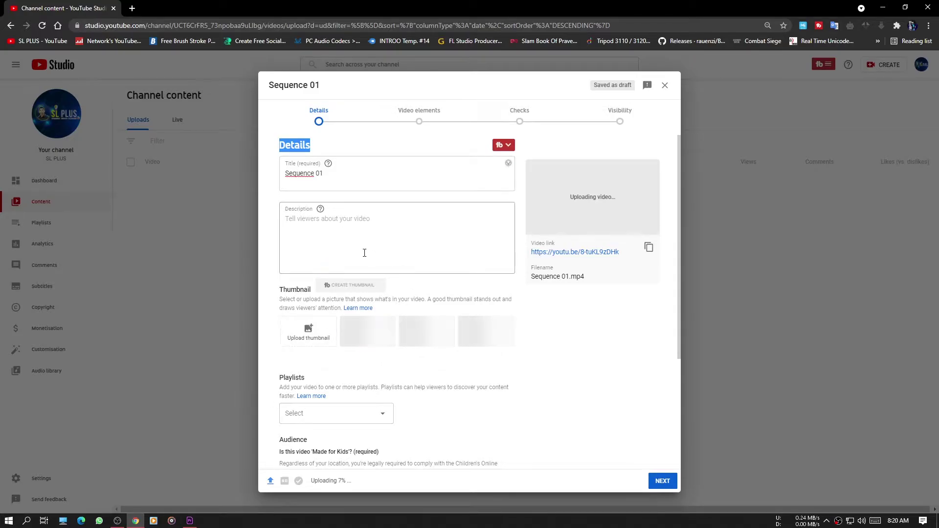
# Replace the default video title with "How to add discord theme |"
pyautogui.moveTo(354, 175); pyautogui.dragTo(273, 181)
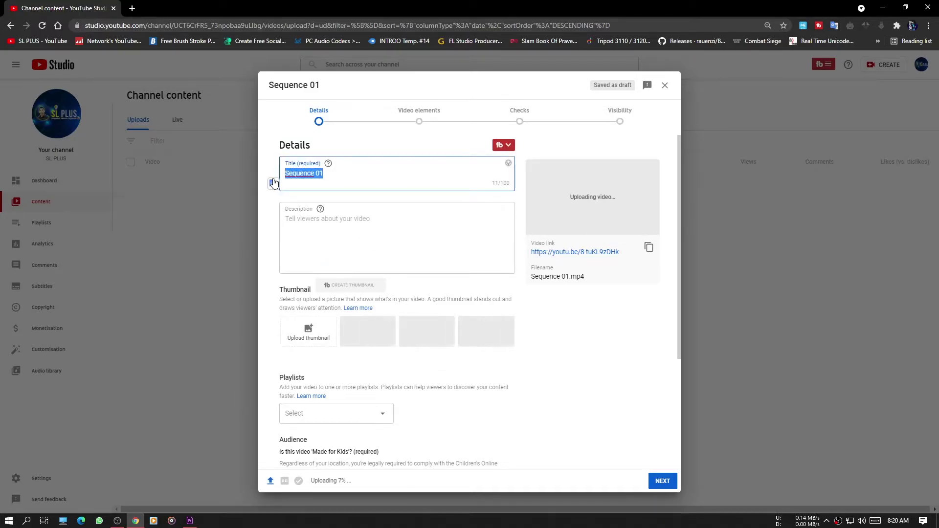
pyautogui.press('BackSpace')
pyautogui.write('ho')
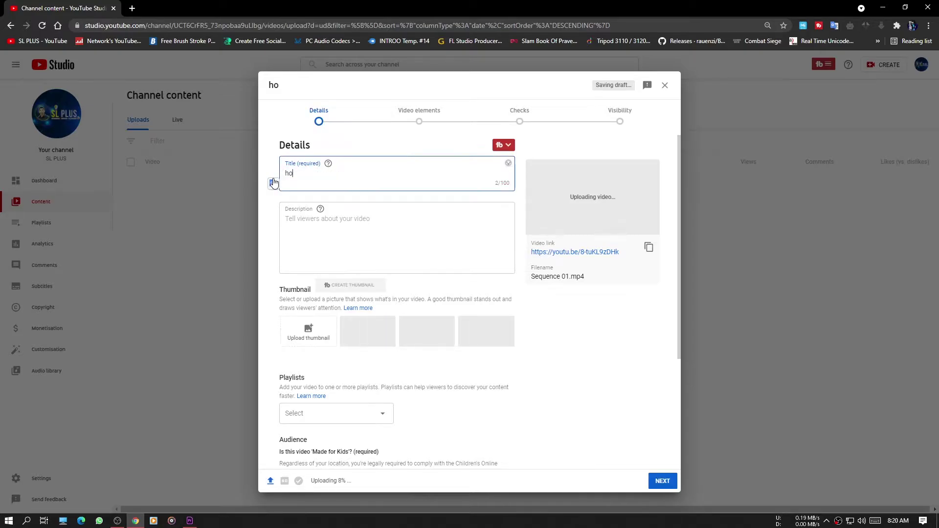
pyautogui.press('BackSpace')
pyautogui.press('BackSpace')
pyautogui.write('How to add discord th')
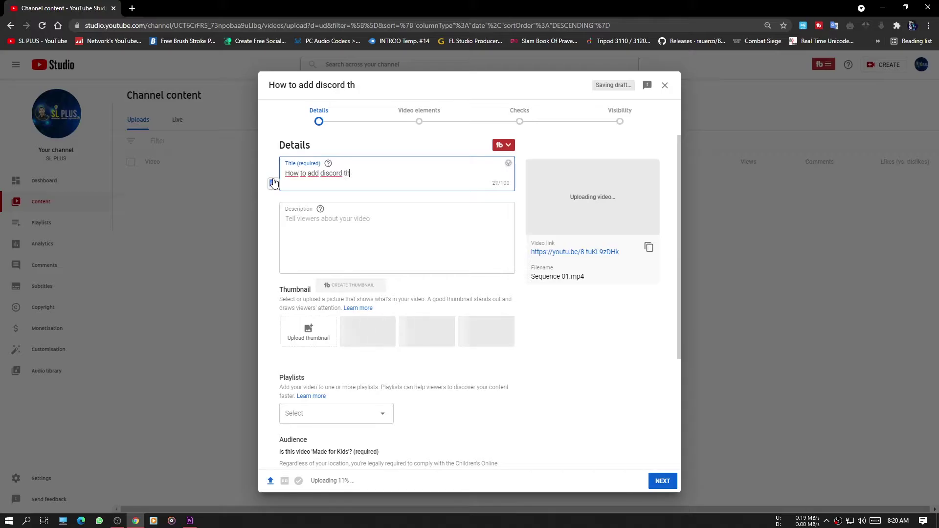
pyautogui.write('eme')
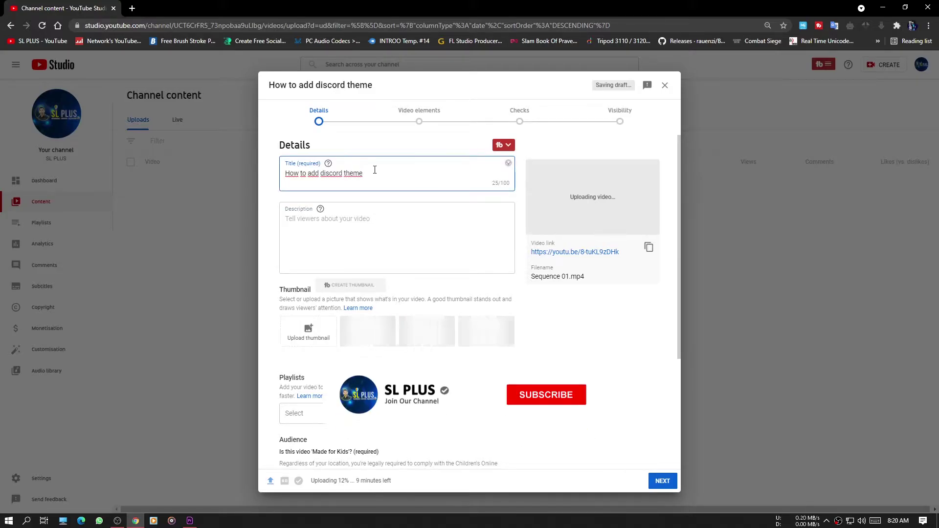
pyautogui.write(' |')
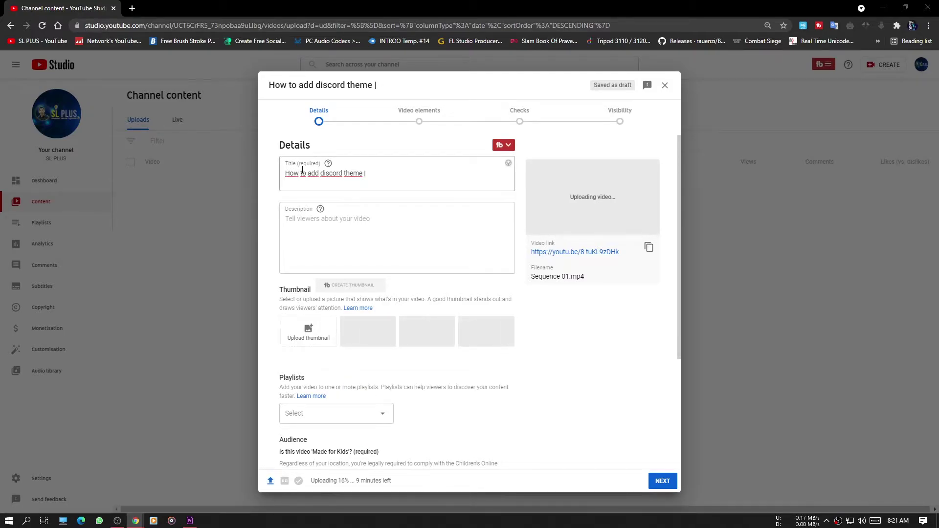
# Set the video title to "How to change discord theme | Sinhala Tutorial"
pyautogui.tripleClick(411, 189)
pyautogui.write('How to change discord theme | sinhala')
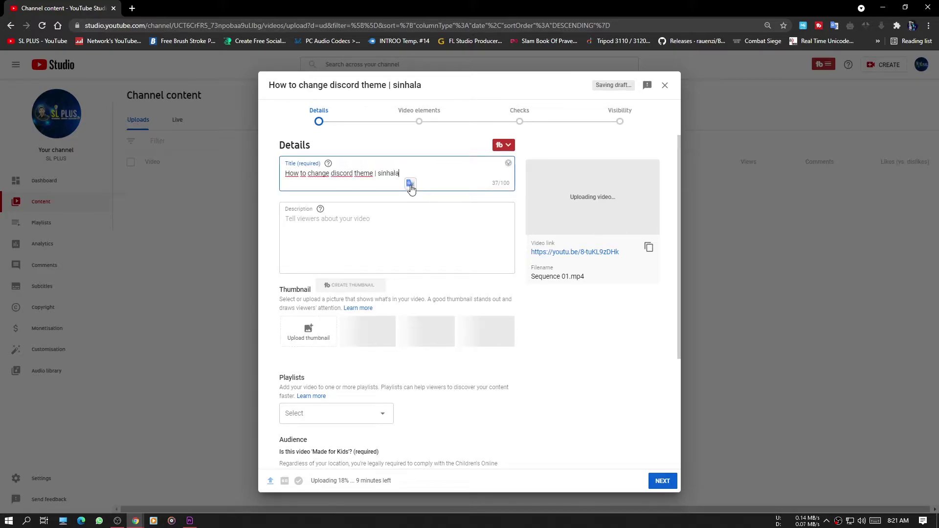
pyautogui.hotkey('ctrl', 'shift', 'Left')
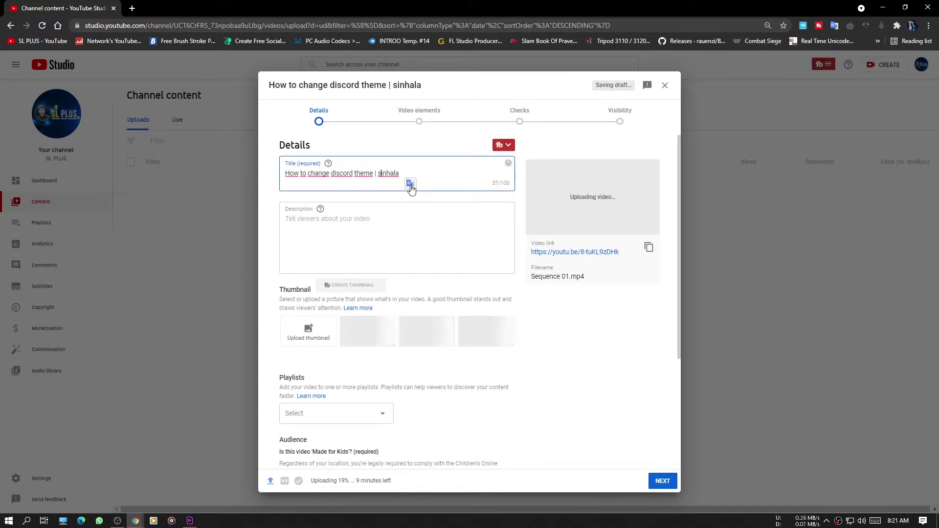
pyautogui.write('Sinhala')
pyautogui.hotkey('alt', 'Tab')
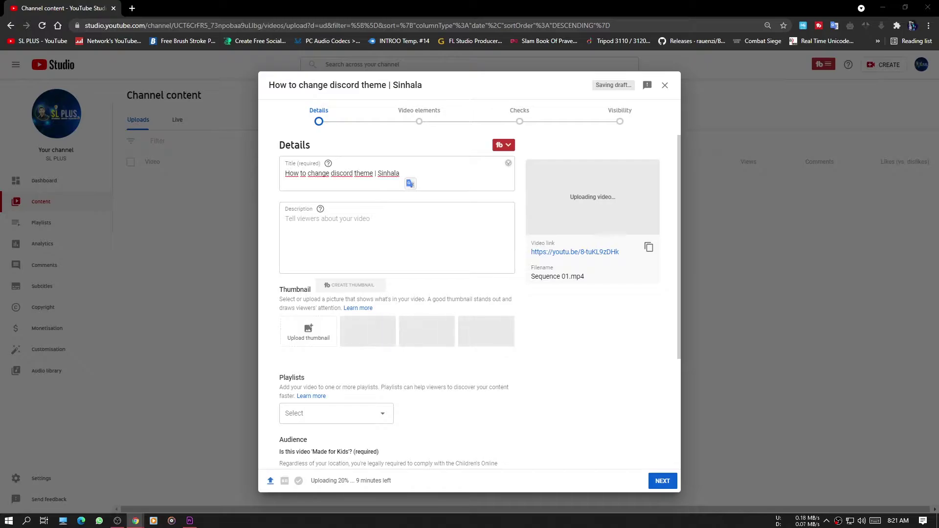
pyautogui.click(443, 184)
pyautogui.hotkey('alt', 'Tab')
pyautogui.click(360, 251)
pyautogui.hotkey('alt', 'Tab')
pyautogui.click(416, 174)
pyautogui.write('Tutorial')
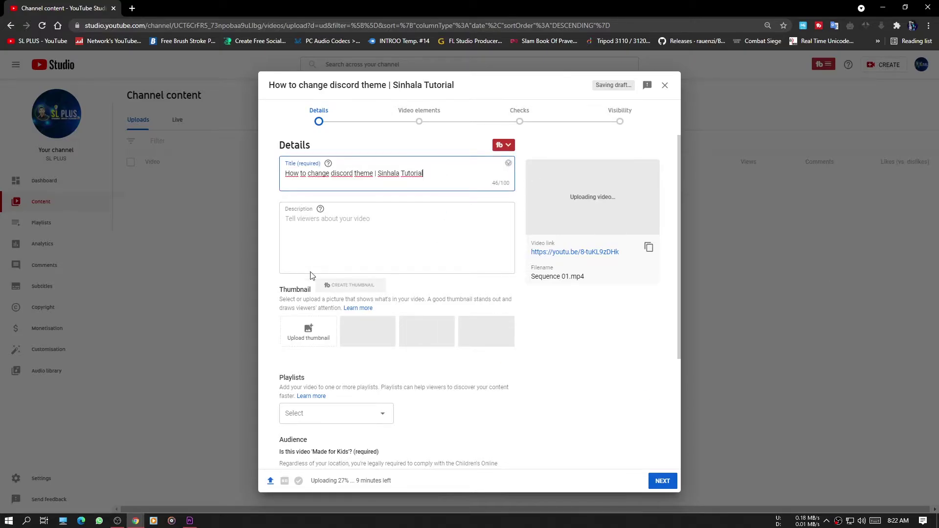
# Paste the prepared description text with download link, timestamps, contact links and PC specs into the video description
pyautogui.click(368, 233)
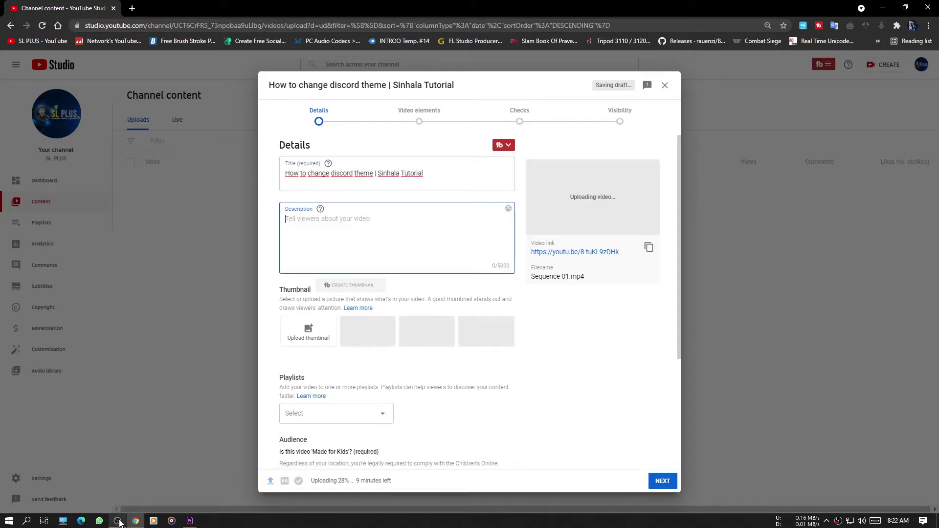
pyautogui.moveTo(117, 520)
pyautogui.moveTo(126, 504)
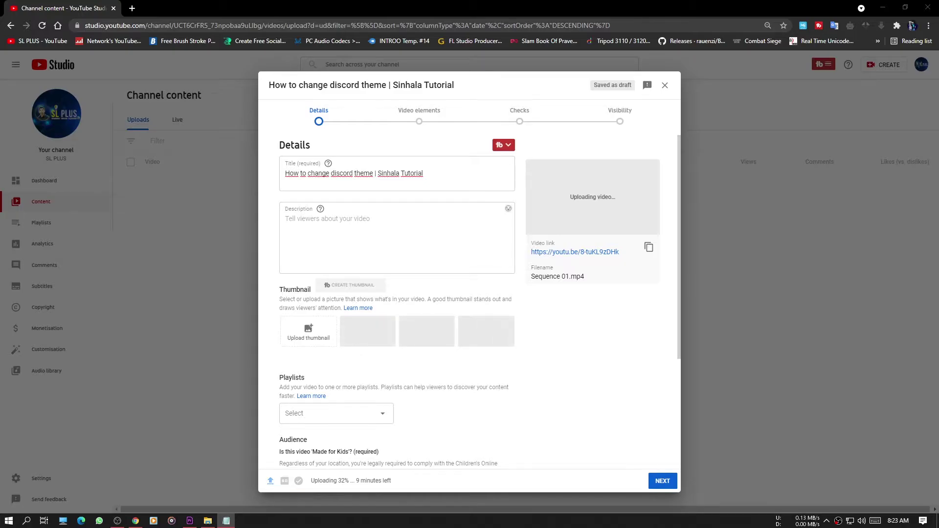
pyautogui.click(384, 245)
pyautogui.hotkey('ctrl', 'v')
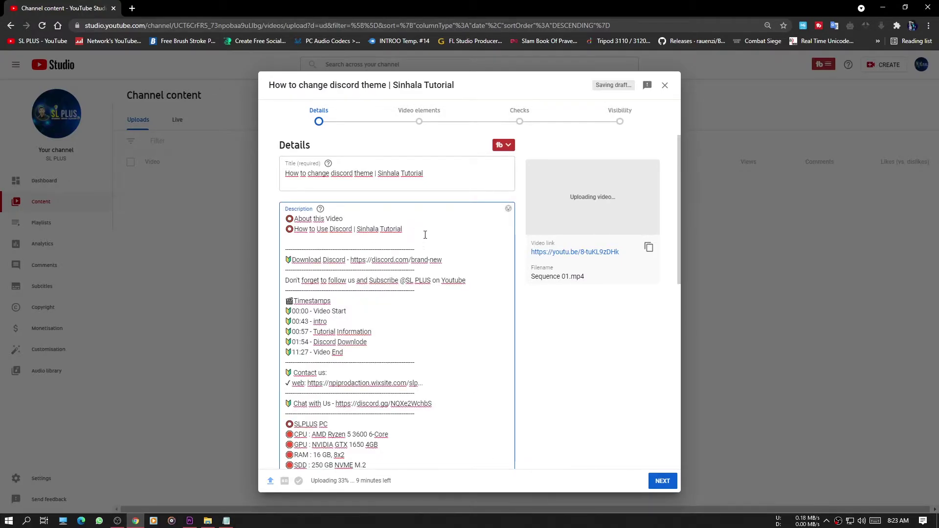
# Replace the description line "How to Use Discord | Sinhala Tutorial" with "How to change discord theme" copied from the title
pyautogui.moveTo(419, 226); pyautogui.dragTo(294, 229)
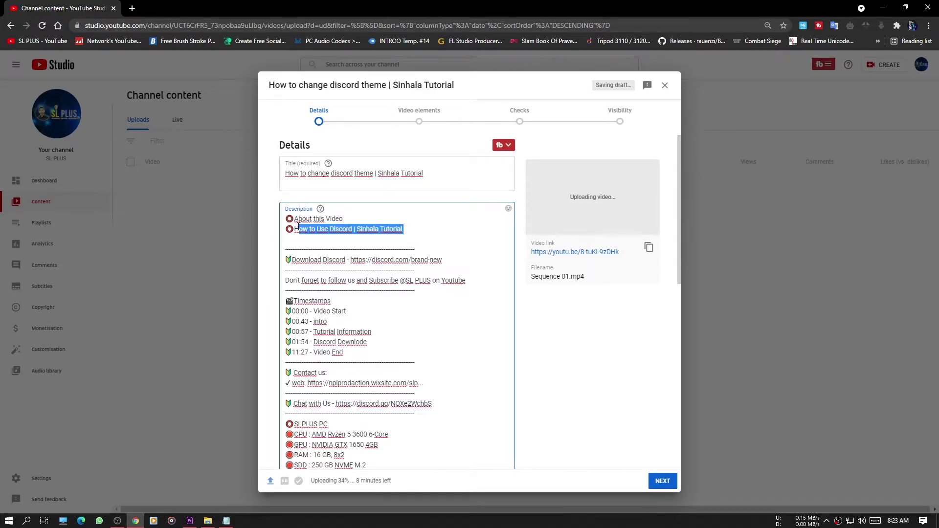
pyautogui.press('BackSpace')
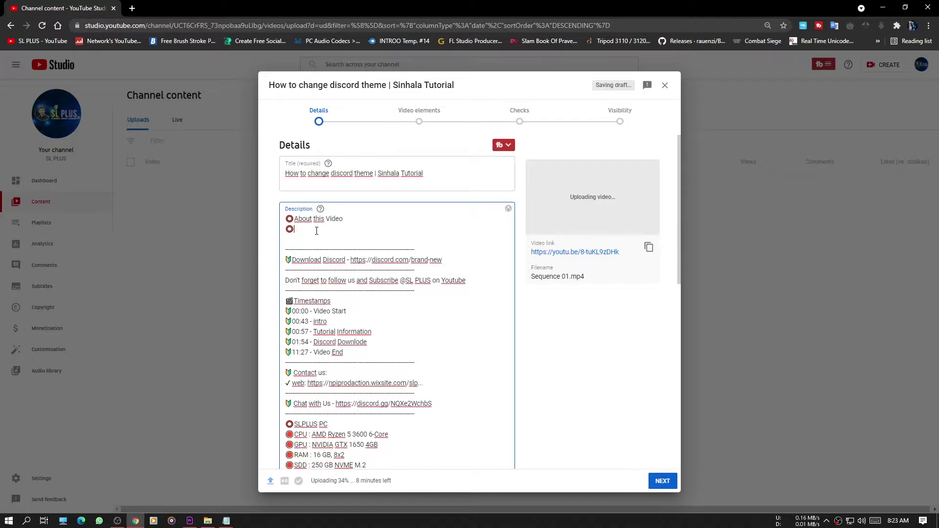
pyautogui.moveTo(285, 173); pyautogui.dragTo(374, 175)
pyautogui.hotkey('ctrl', 'c')
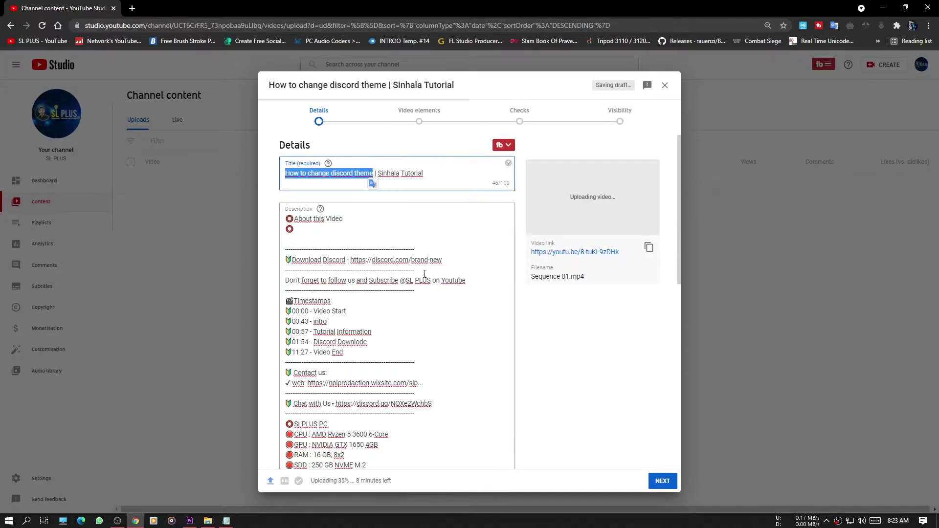
pyautogui.click(320, 235)
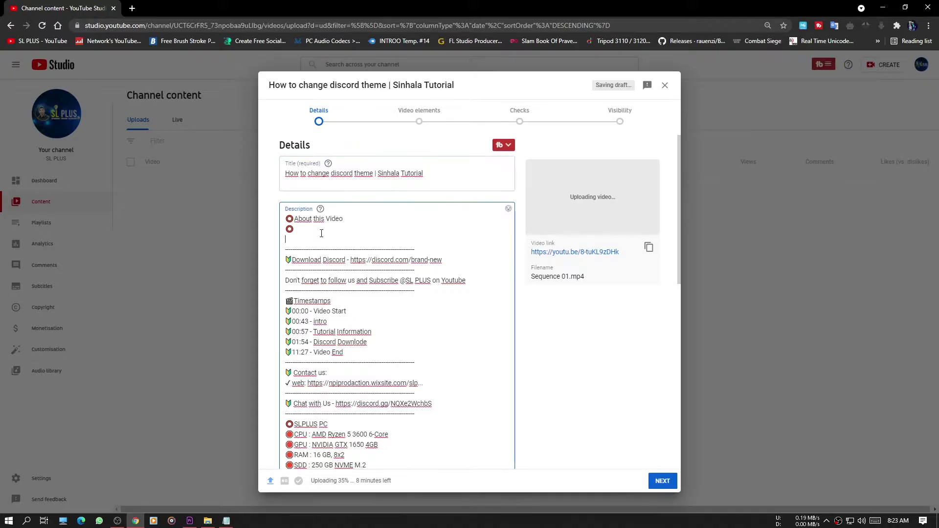
pyautogui.hotkey('ctrl', 'v')
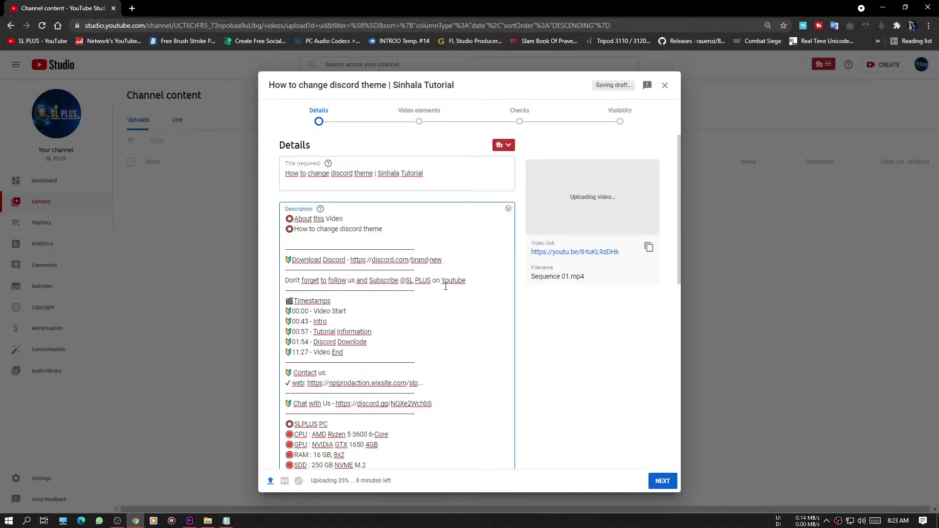
# Review the pasted description, including the Discord download link, down to the thumbnail section
pyautogui.scroll(-3, 442, 273)
pyautogui.scroll(3, 443, 274)
pyautogui.moveTo(442, 260); pyautogui.dragTo(361, 259)
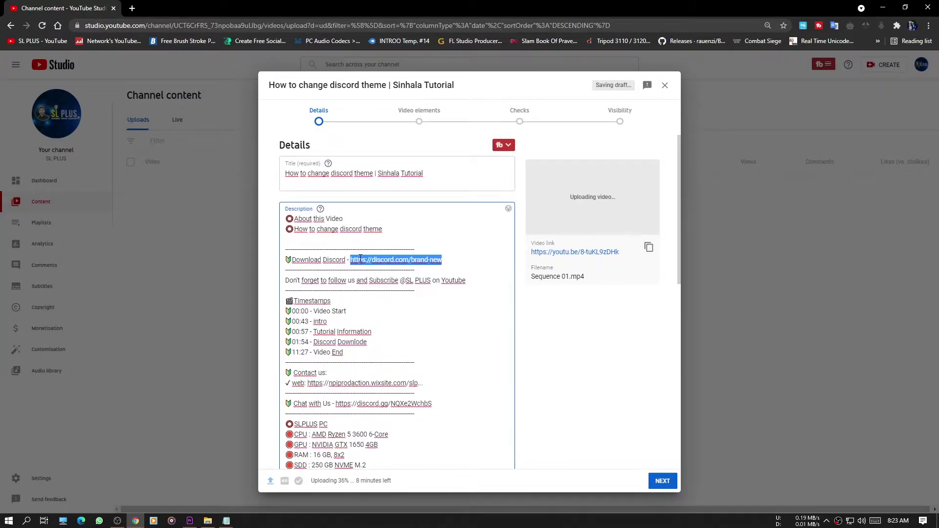
pyautogui.click(360, 259)
pyautogui.scroll(-3, 360, 259)
pyautogui.scroll(-3, 459, 286)
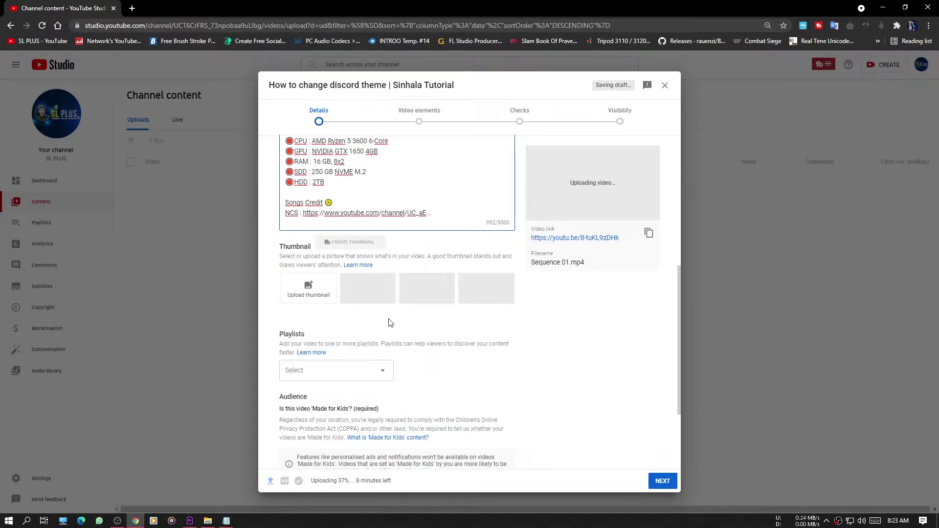
pyautogui.scroll(6, 269, 260)
pyautogui.scroll(-6, 270, 257)
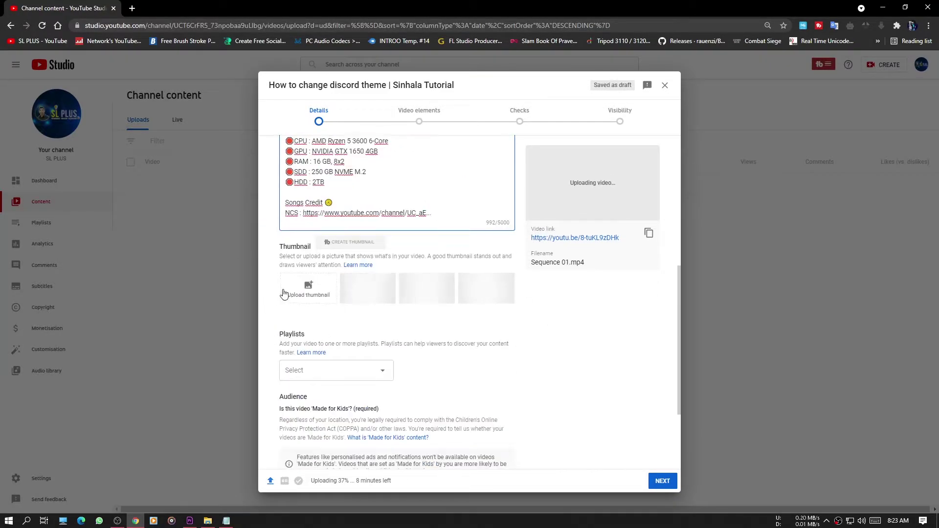
# Upload the image "discord theme 1" from the discord theme project's psd > ex folder on New Volume (E:) as the custom thumbnail
pyautogui.click(300, 292)
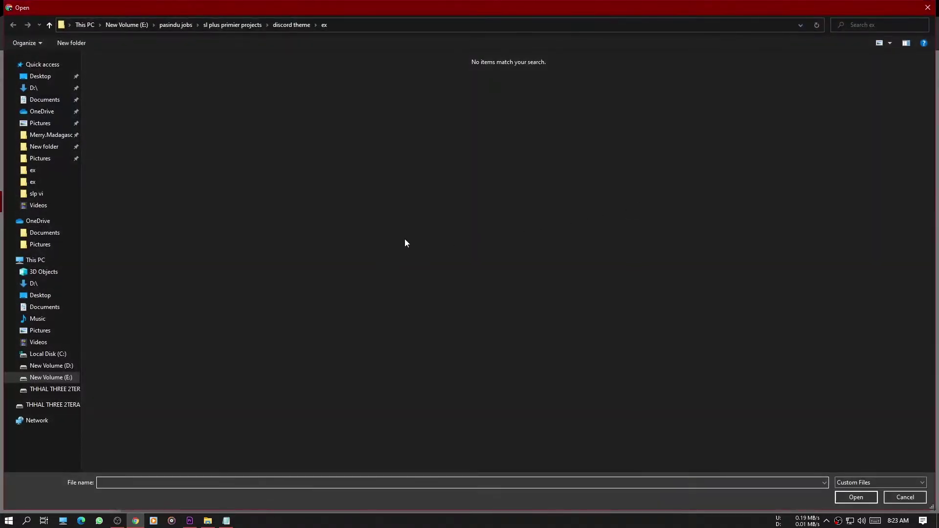
pyautogui.click(928, 7)
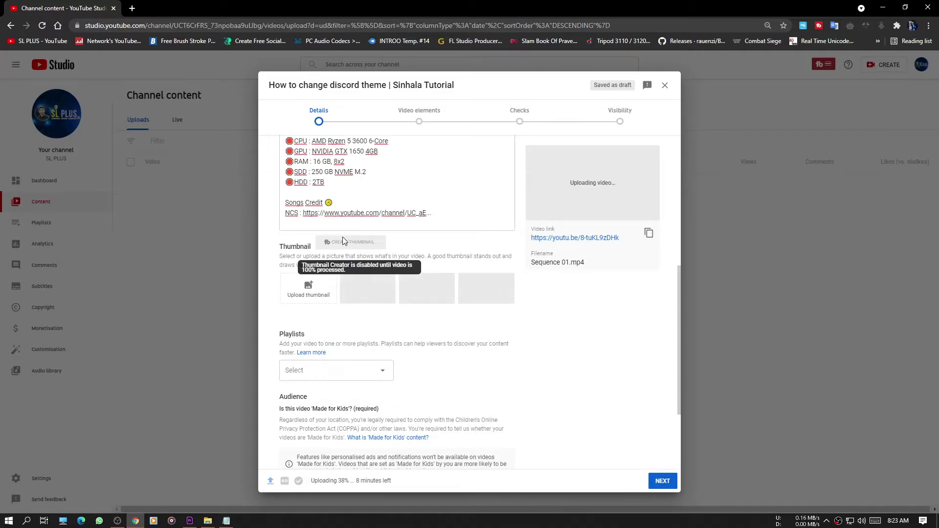
pyautogui.click(321, 295)
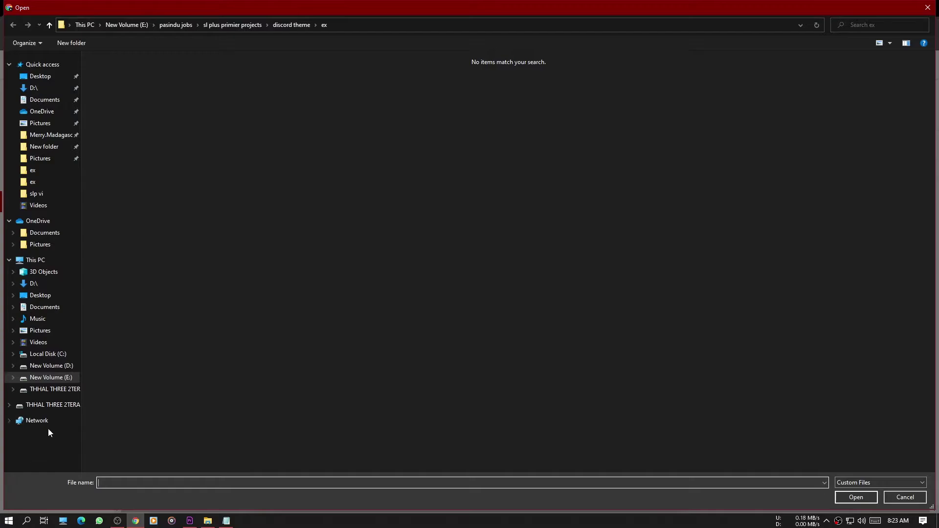
pyautogui.click(51, 377)
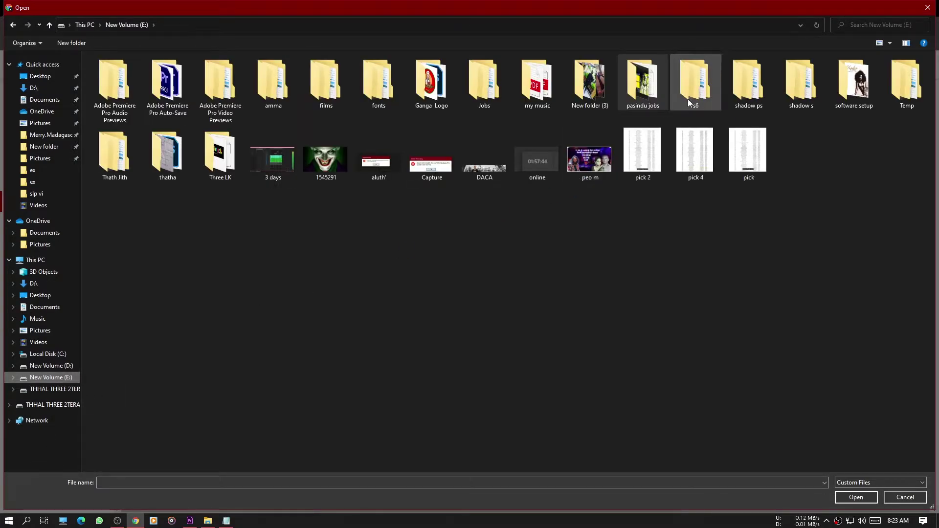
pyautogui.doubleClick(643, 80)
pyautogui.doubleClick(748, 153)
pyautogui.doubleClick(119, 81)
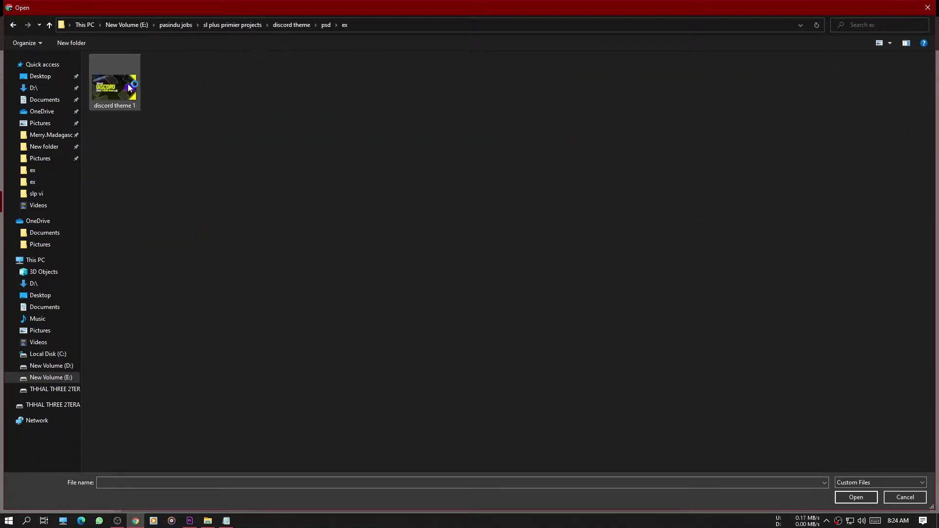
pyautogui.doubleClick(114, 82)
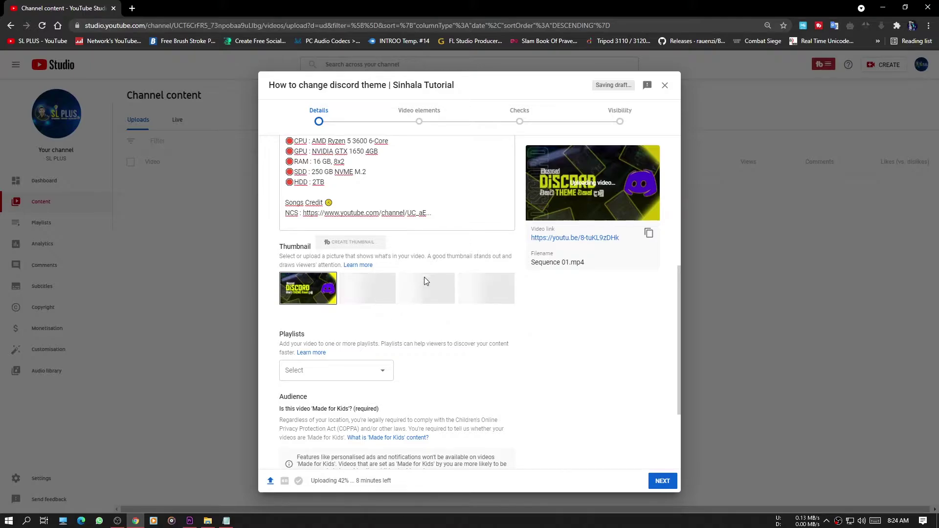
# Set the video's audience to "No, it's not Made for Kids"
pyautogui.scroll(-3, 415, 352)
pyautogui.moveTo(279, 213); pyautogui.dragTo(340, 214)
pyautogui.click(523, 302)
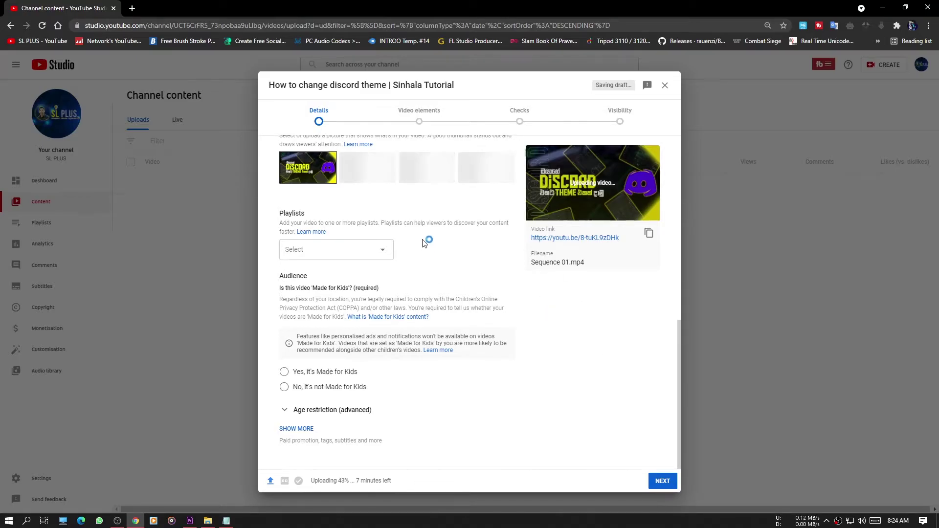
pyautogui.click(285, 388)
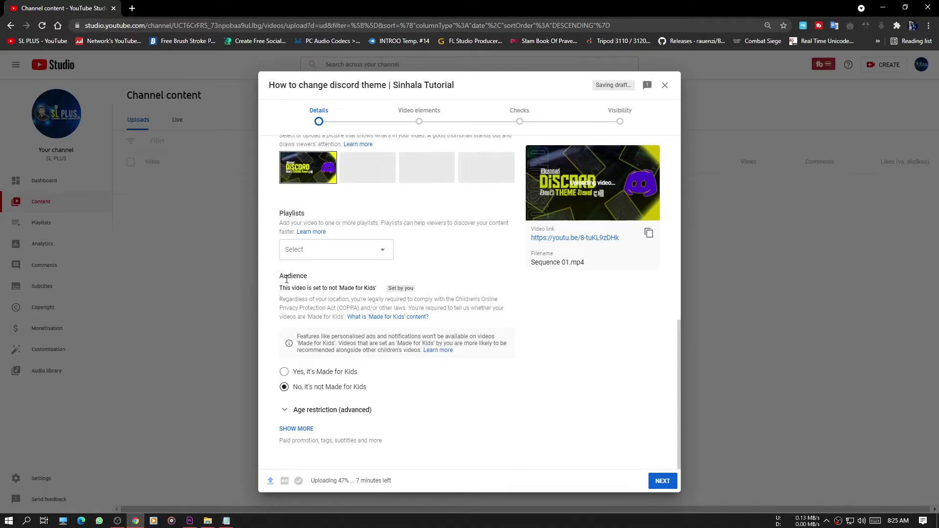
pyautogui.moveTo(269, 278); pyautogui.dragTo(303, 276)
pyautogui.click(303, 276)
# Review the advanced age restriction options for the video and collapse them again
pyautogui.click(312, 414)
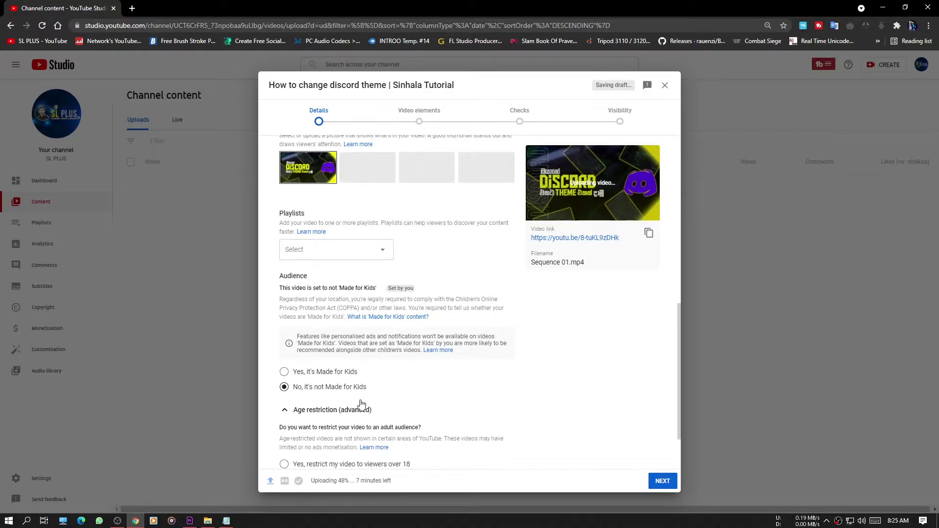
pyautogui.scroll(-2, 367, 400)
pyautogui.click(301, 339)
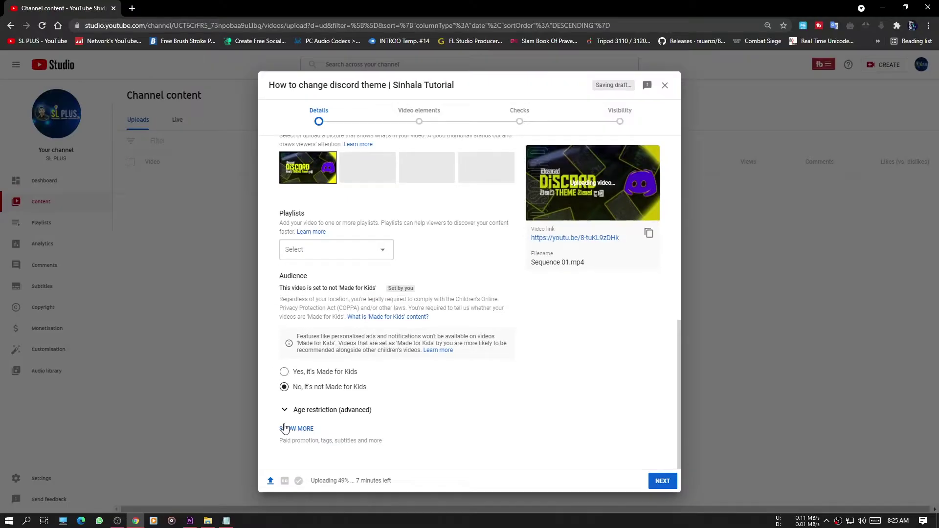
# Show the additional video settings and examine paid promotion, language, licence and category, then the tag section with its recommended tags
pyautogui.click(217, 396)
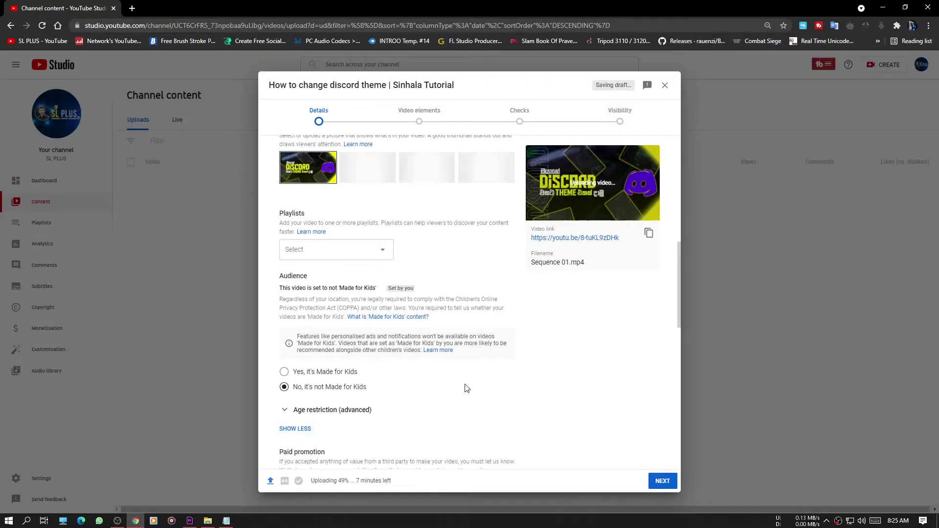
pyautogui.scroll(-6, 462, 327)
pyautogui.scroll(-5, 592, 321)
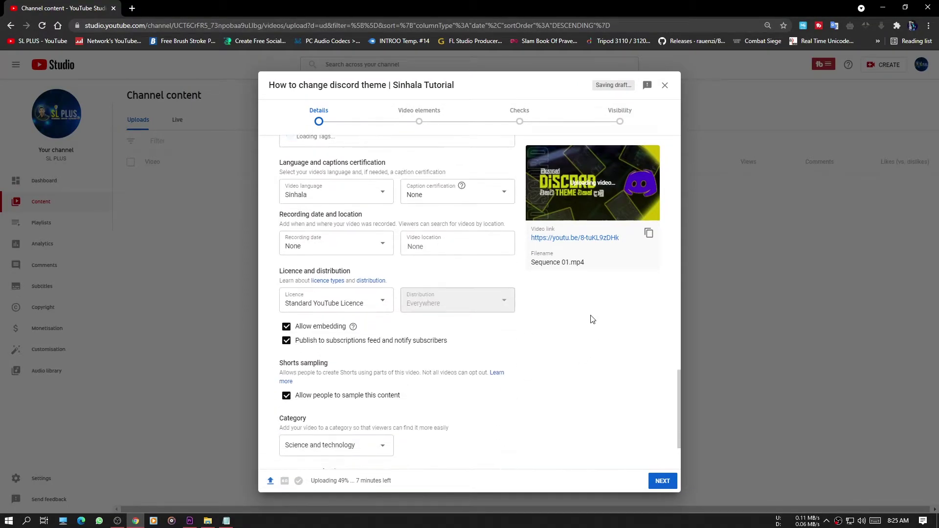
pyautogui.scroll(5, 591, 319)
pyautogui.scroll(3, 591, 320)
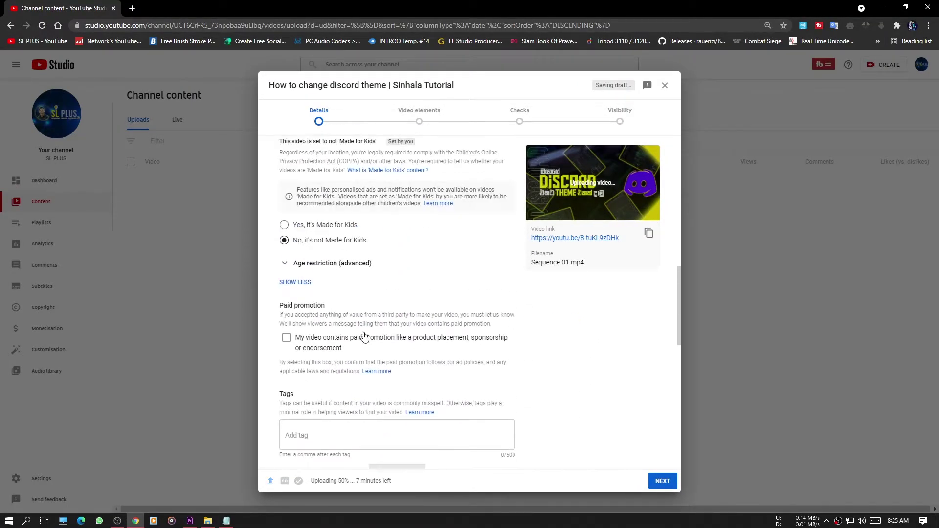
pyautogui.scroll(-3, 410, 324)
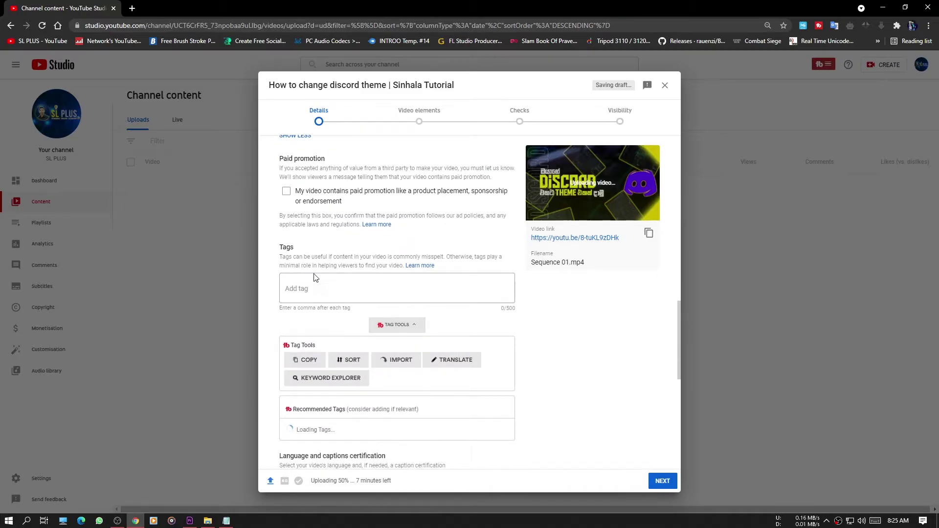
pyautogui.click(301, 288)
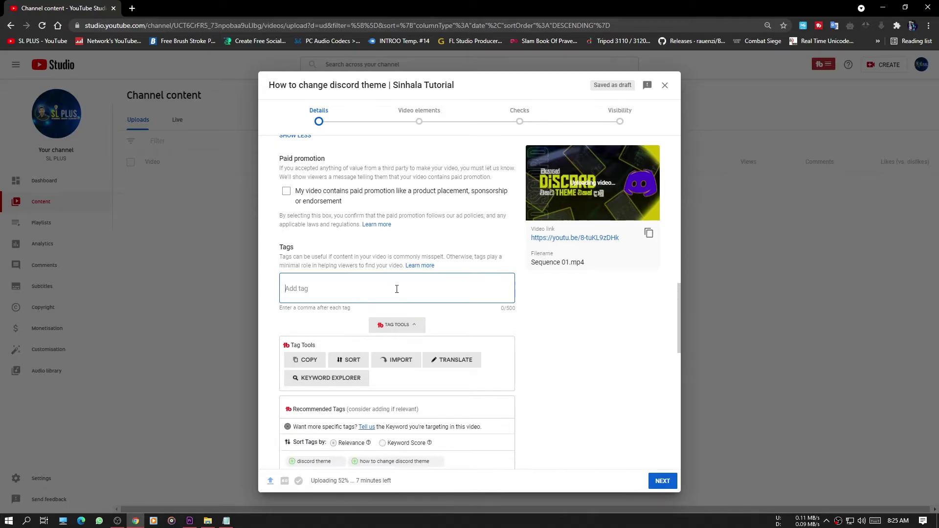
pyautogui.scroll(-5, 398, 288)
pyautogui.scroll(5, 581, 331)
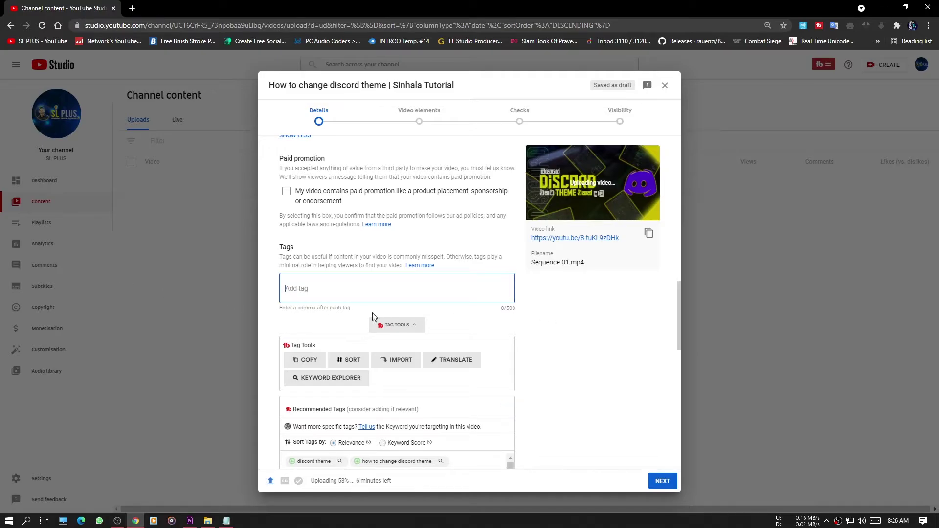
pyautogui.scroll(-3, 372, 316)
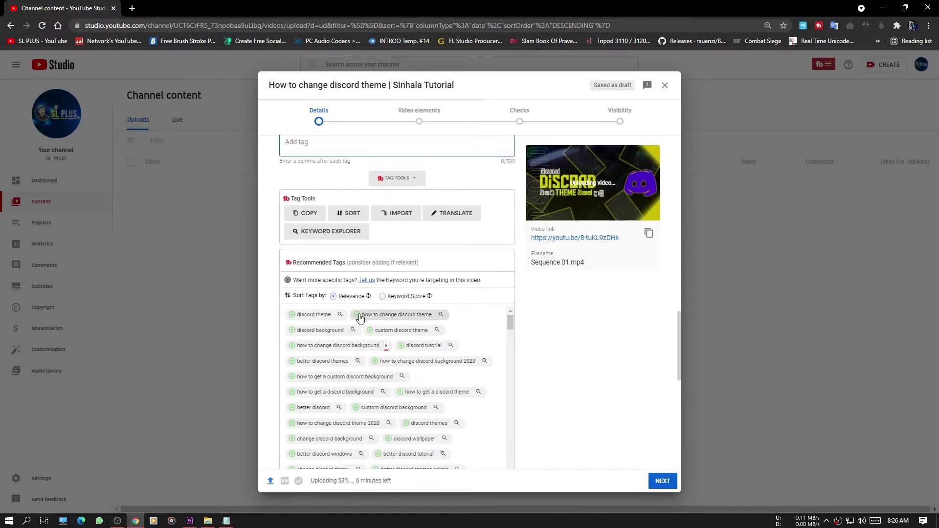
pyautogui.scroll(6, 420, 342)
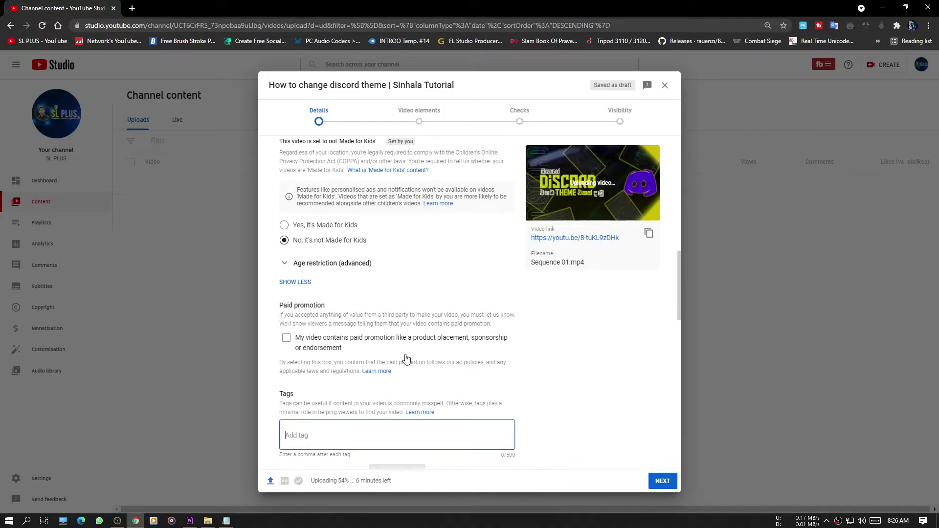
pyautogui.scroll(-3, 405, 360)
pyautogui.scroll(-3, 316, 326)
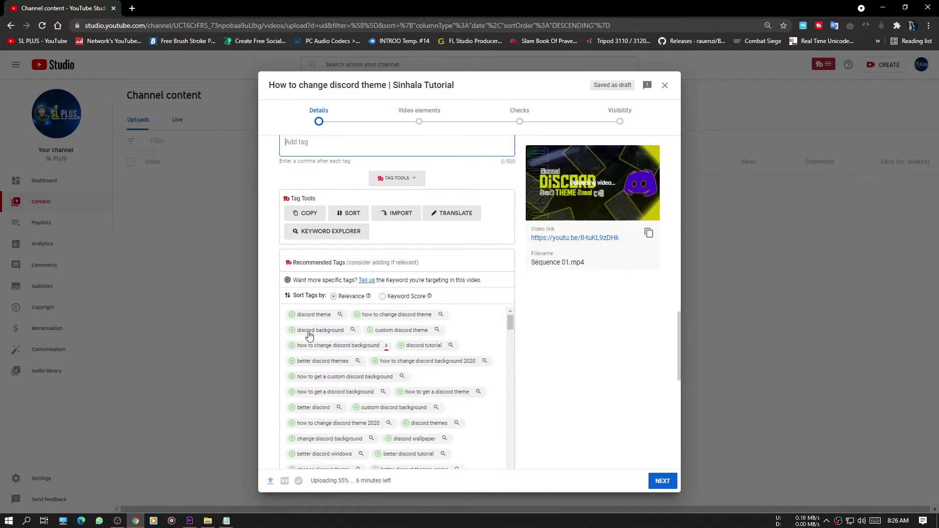
# Add the recommended tags "discord theme", "how to change discord theme", "discord background", "custom discord theme", "how to change discord background" and "discord tutorial"
pyautogui.click(292, 314)
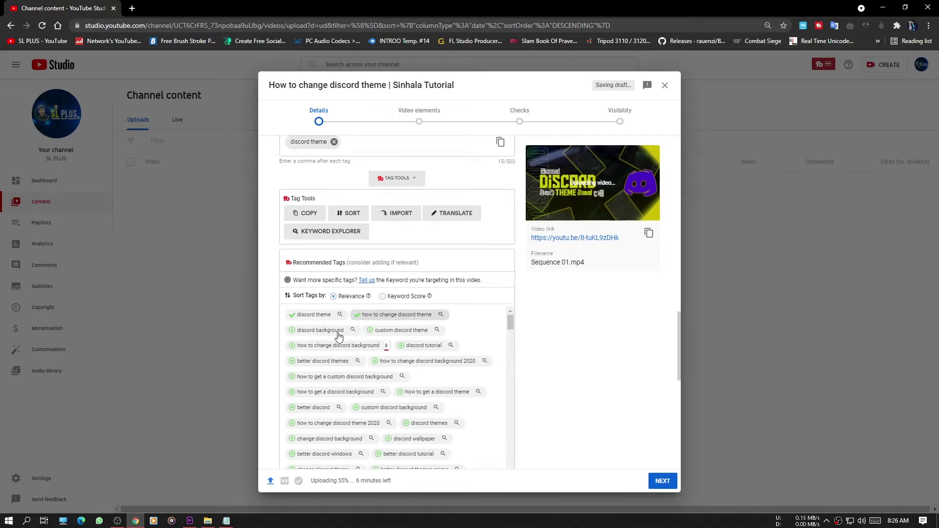
pyautogui.click(357, 314)
pyautogui.click(292, 331)
pyautogui.click(370, 348)
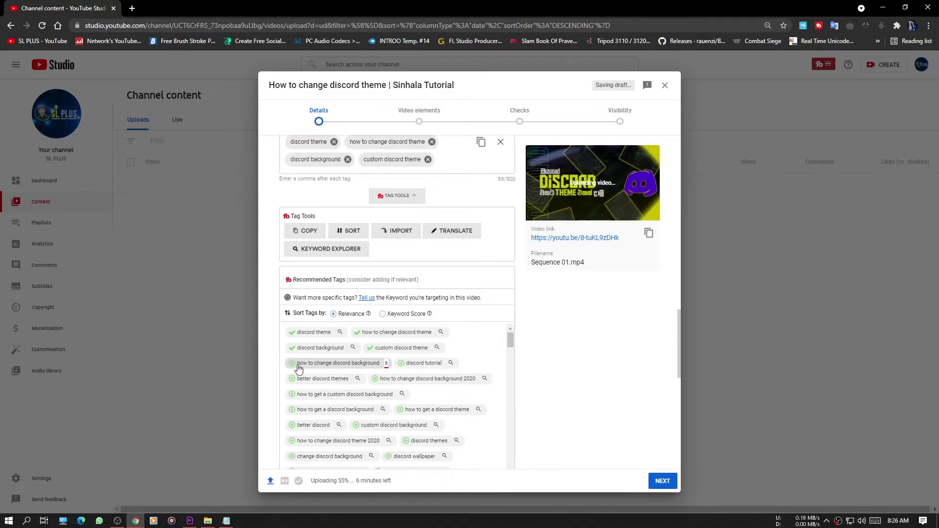
pyautogui.click(293, 363)
pyautogui.click(400, 381)
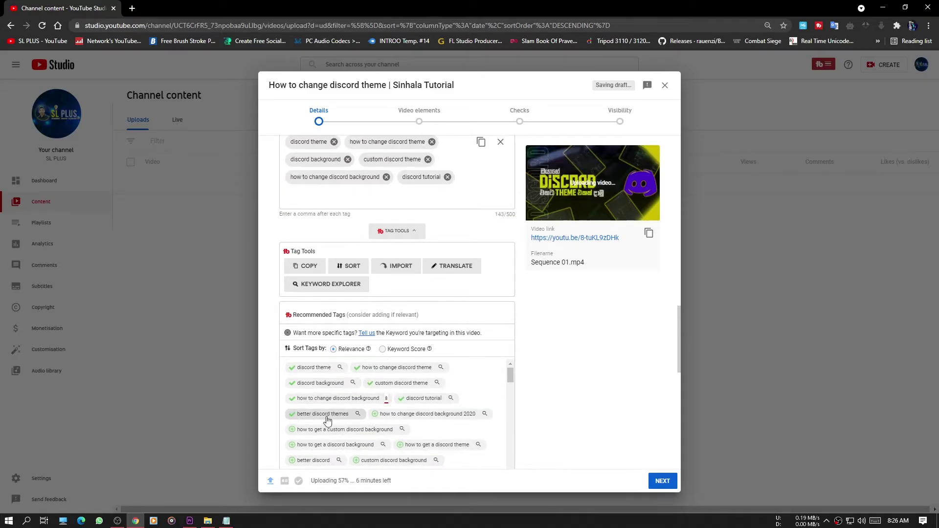
# Add the recommended tags "better discord themes", "how to change discord background 2020" and "how to get a custom discord background"
pyautogui.click(292, 413)
pyautogui.click(374, 413)
pyautogui.click(292, 447)
# Add the recommended tags "how to get a discord background", "how to get a discord theme" and "custom discord background"
pyautogui.scroll(-3, 409, 442)
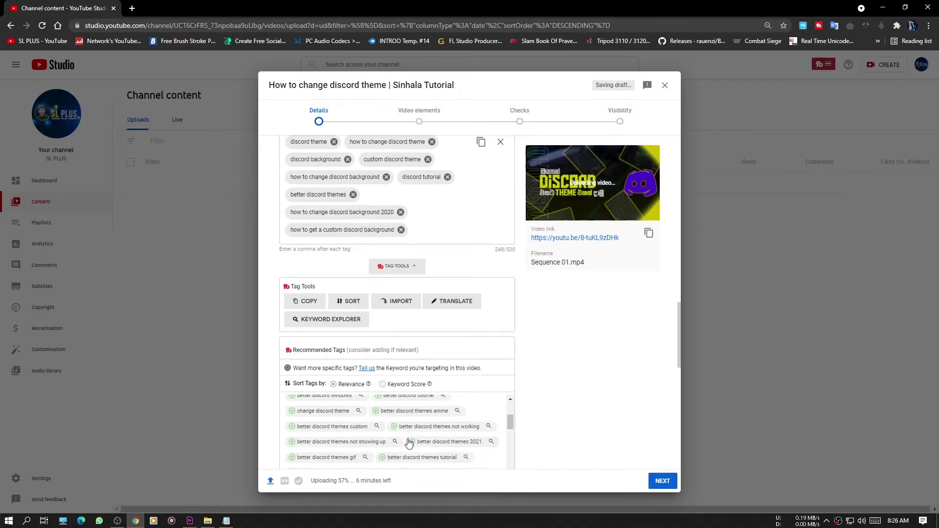
pyautogui.scroll(3, 416, 442)
pyautogui.scroll(-3, 417, 443)
pyautogui.scroll(3, 406, 444)
pyautogui.scroll(-3, 489, 391)
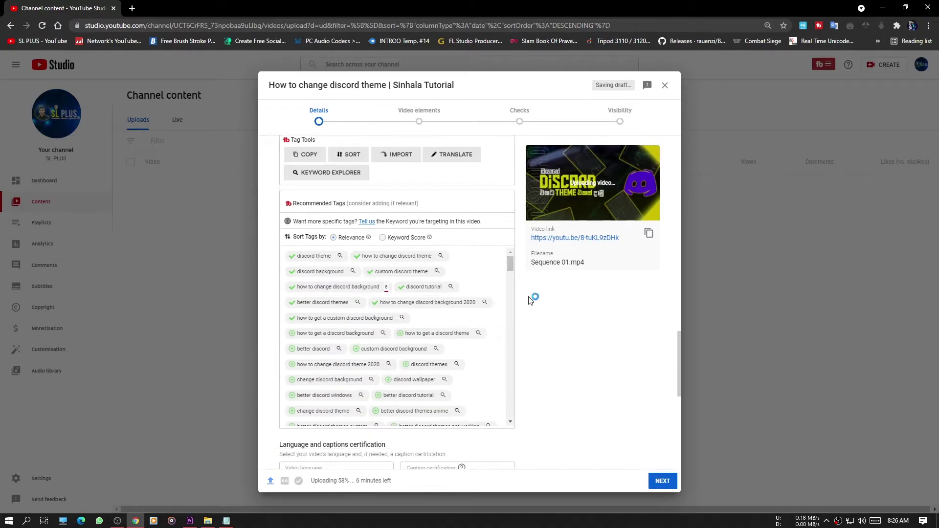
pyautogui.click(294, 338)
pyautogui.scroll(5, 299, 336)
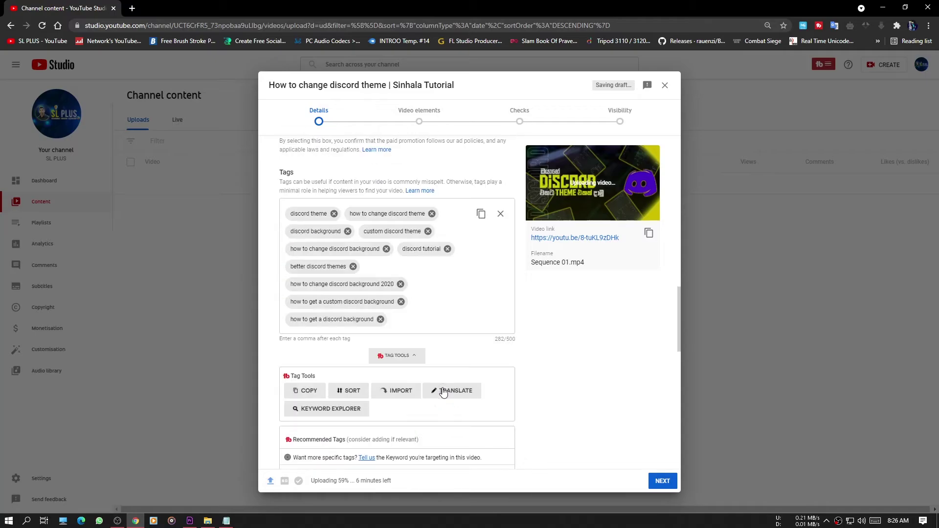
pyautogui.scroll(-5, 442, 391)
pyautogui.click(376, 272)
pyautogui.scroll(5, 400, 283)
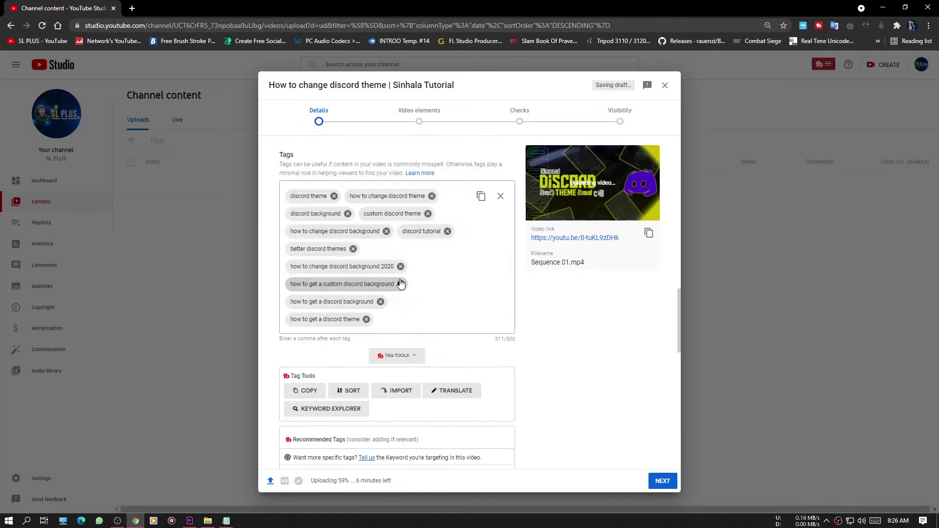
pyautogui.scroll(-3, 401, 283)
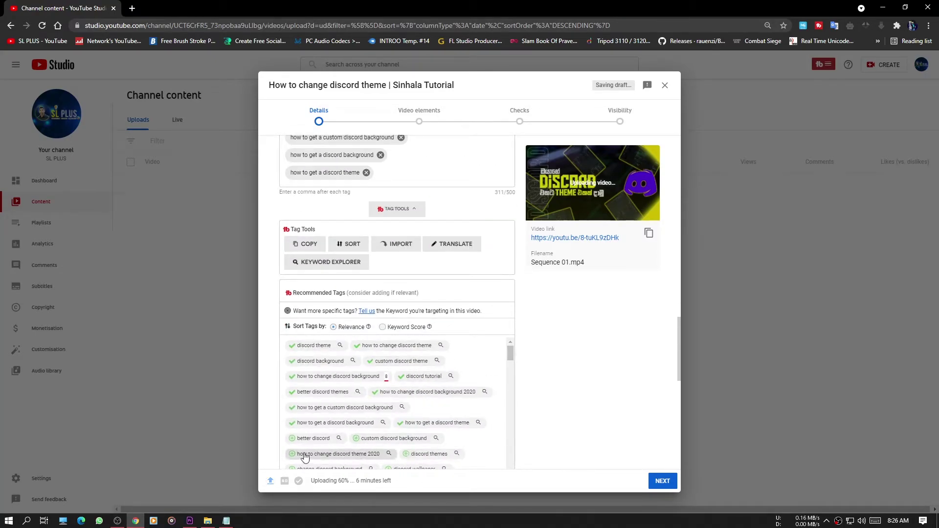
pyautogui.click(356, 439)
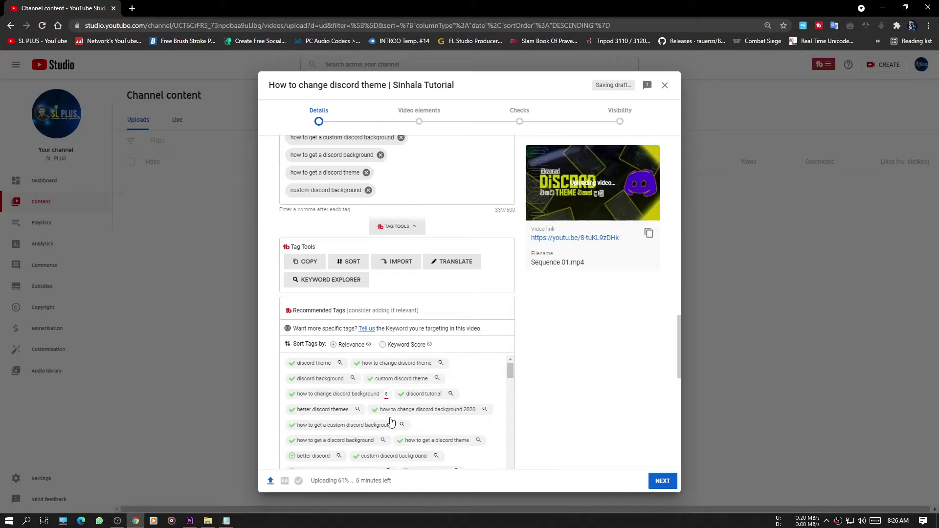
# Add the channel name "SLPLUS" as a custom tag
pyautogui.click(389, 191)
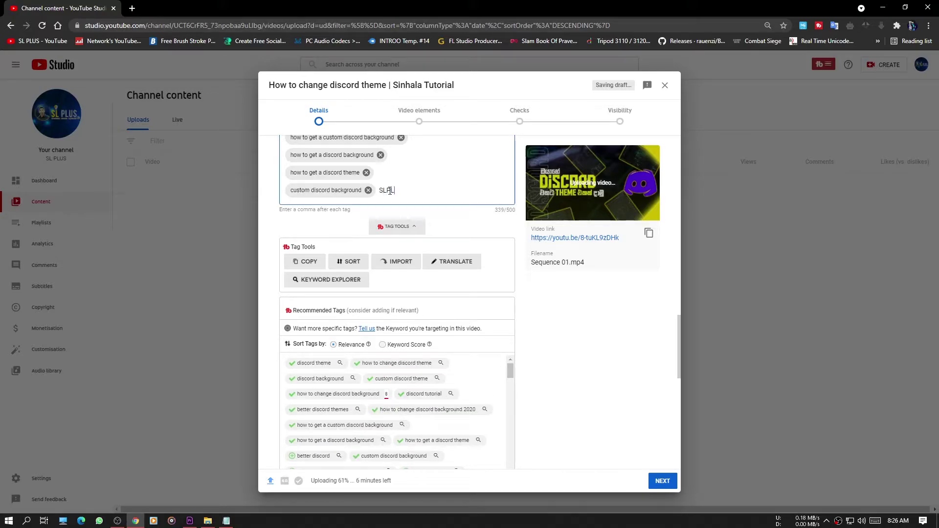
pyautogui.write('SLPLUS')
pyautogui.press('Return')
# Add the recommended tags "change discord theme", "how to get a custom discord background 2021", "discord tutorial mobile" and "how to get a discord background mac"
pyautogui.scroll(-3, 439, 362)
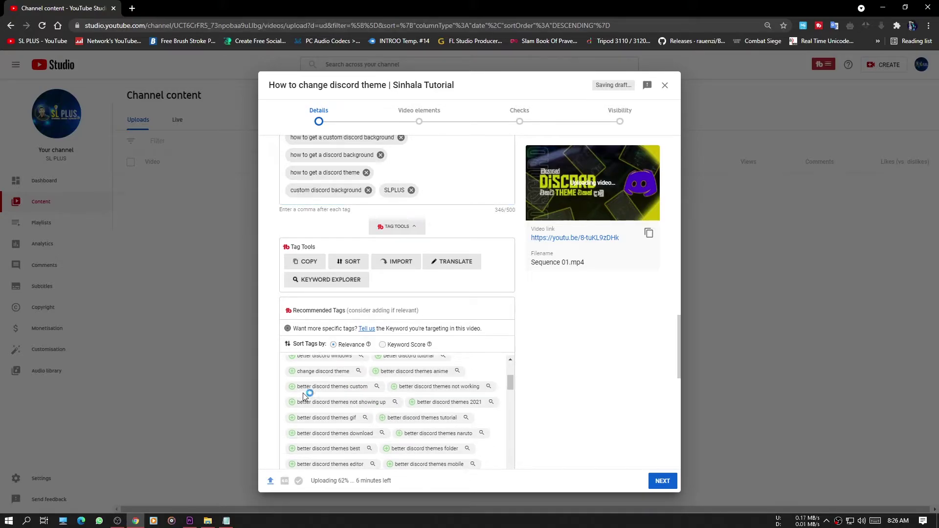
pyautogui.click(292, 374)
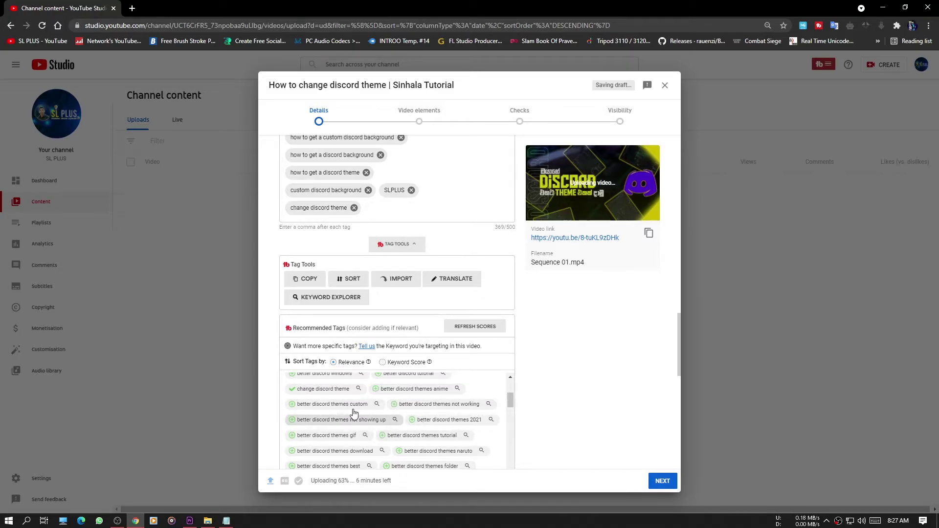
pyautogui.scroll(-5, 381, 426)
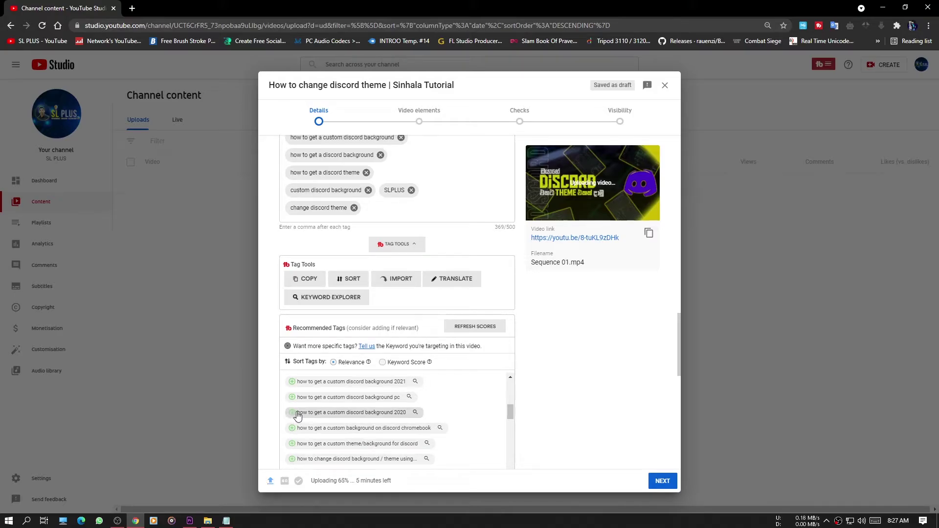
pyautogui.click(292, 381)
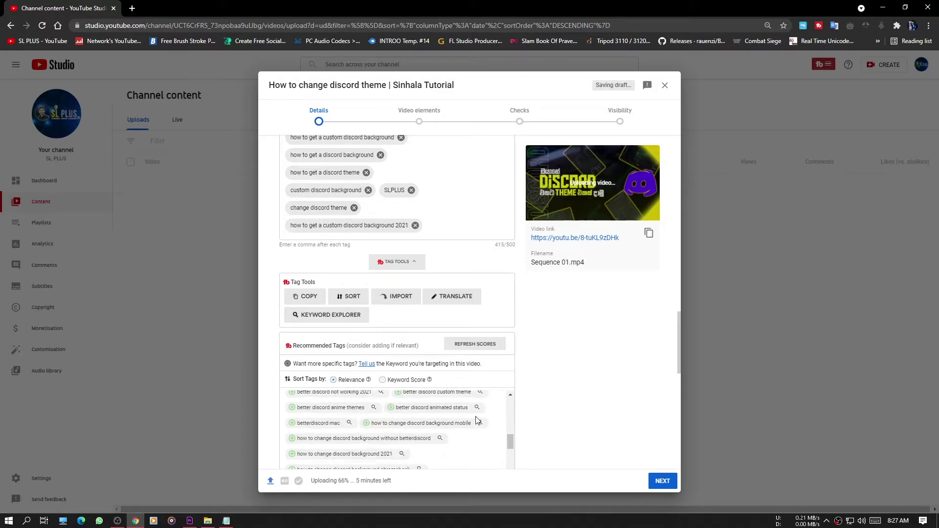
pyautogui.scroll(-2, 477, 421)
pyautogui.click(399, 445)
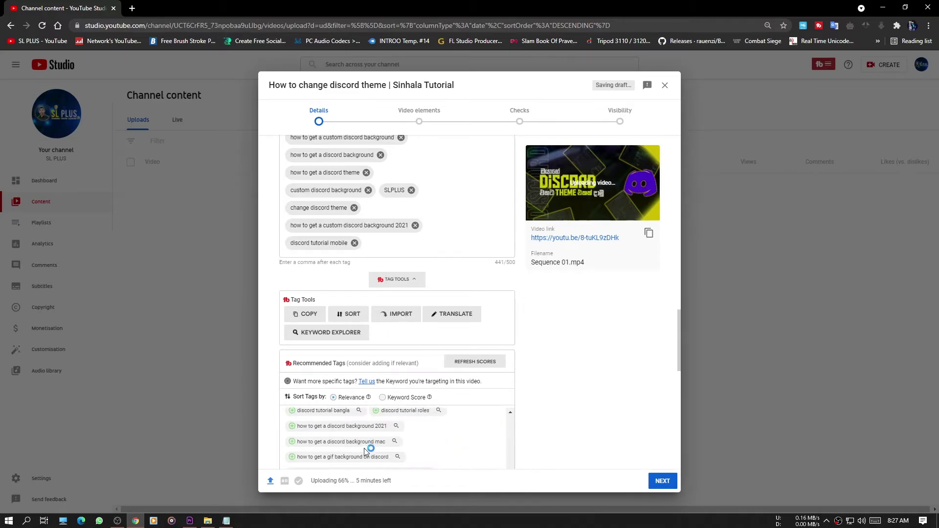
pyautogui.click(292, 442)
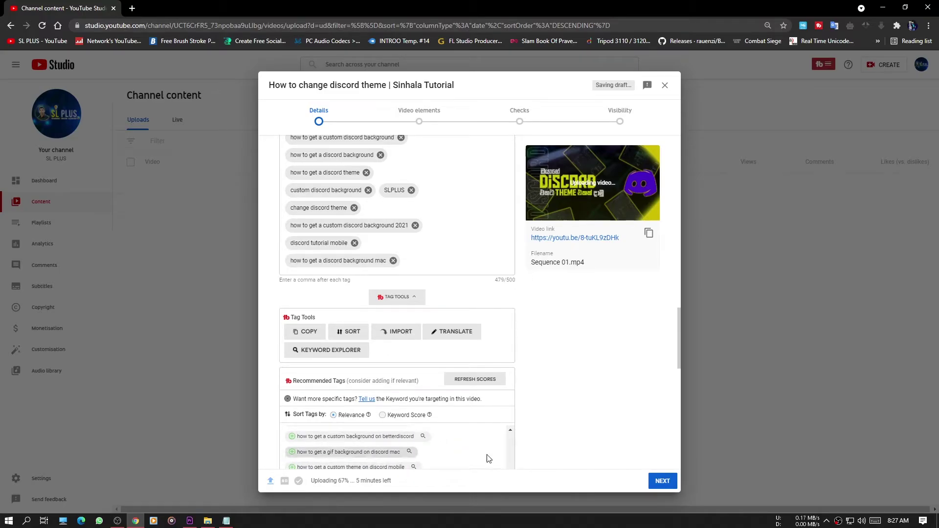
# Add the recommended tag "discord themes pc", trying and removing "how to get a custom theme on discord mobile" first
pyautogui.click(291, 467)
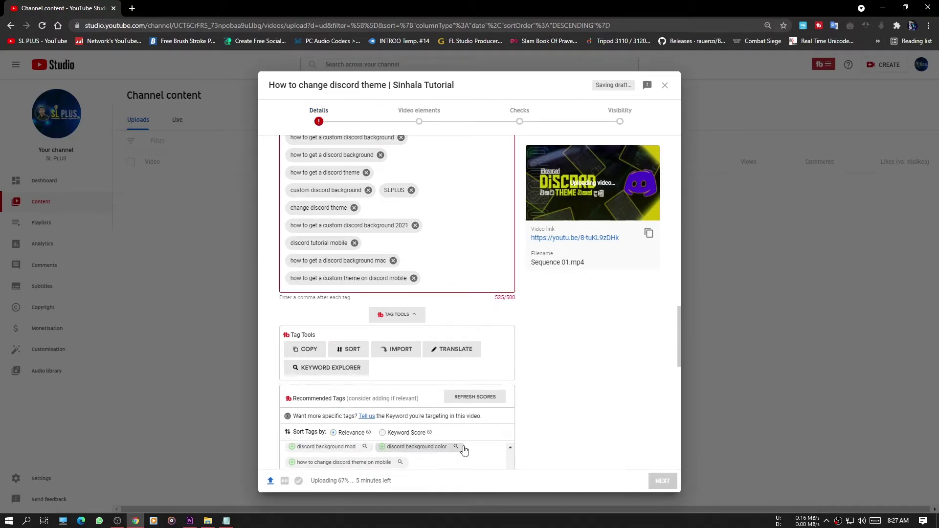
pyautogui.click(414, 278)
pyautogui.scroll(-3, 442, 420)
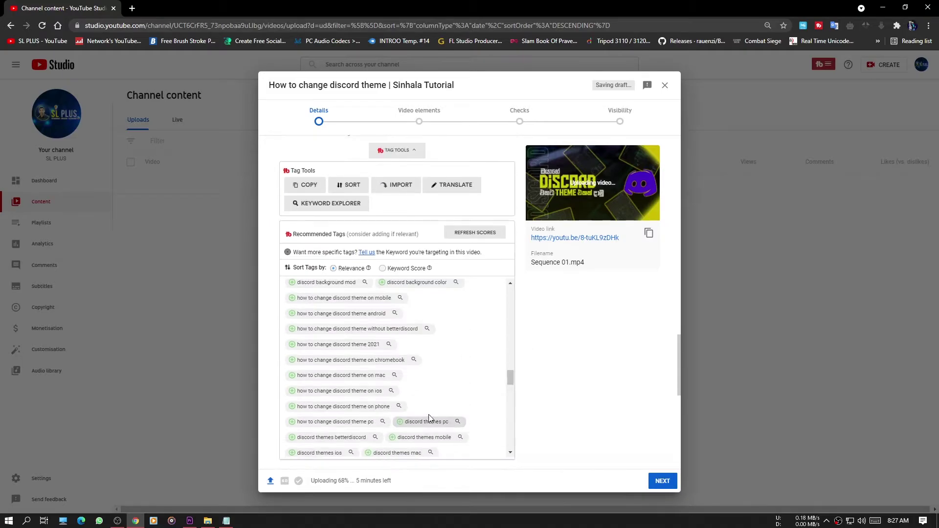
pyautogui.click(399, 425)
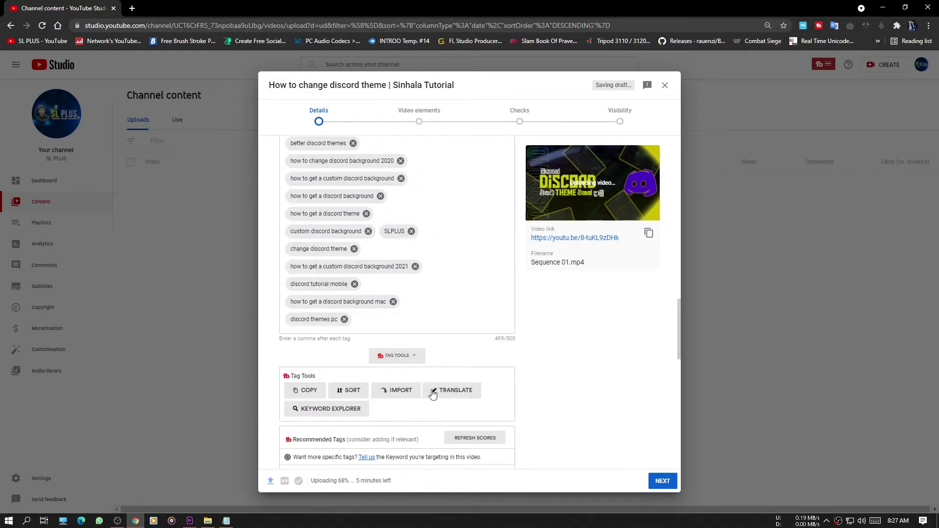
# Review the tag list, the recommended tags and the audience and paid promotion settings in the video details
pyautogui.scroll(7, 512, 304)
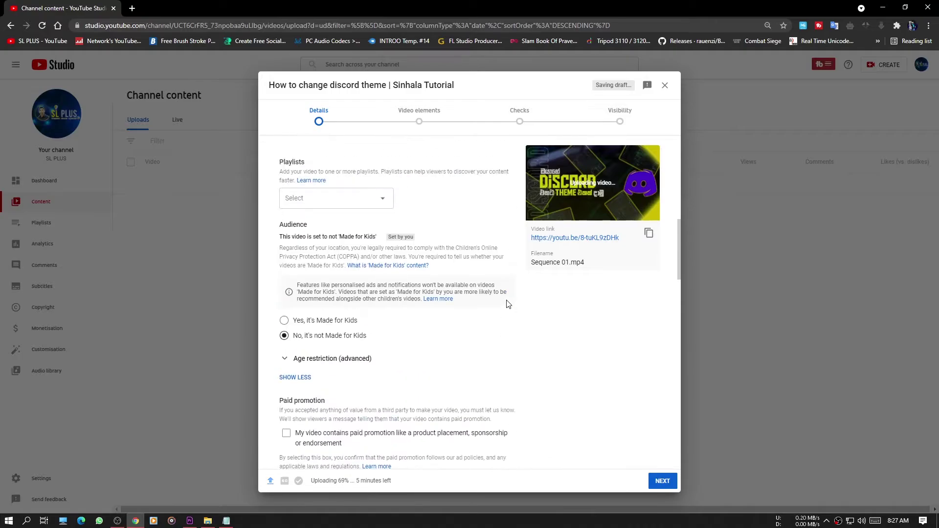
pyautogui.scroll(-2, 506, 307)
pyautogui.scroll(-6, 467, 339)
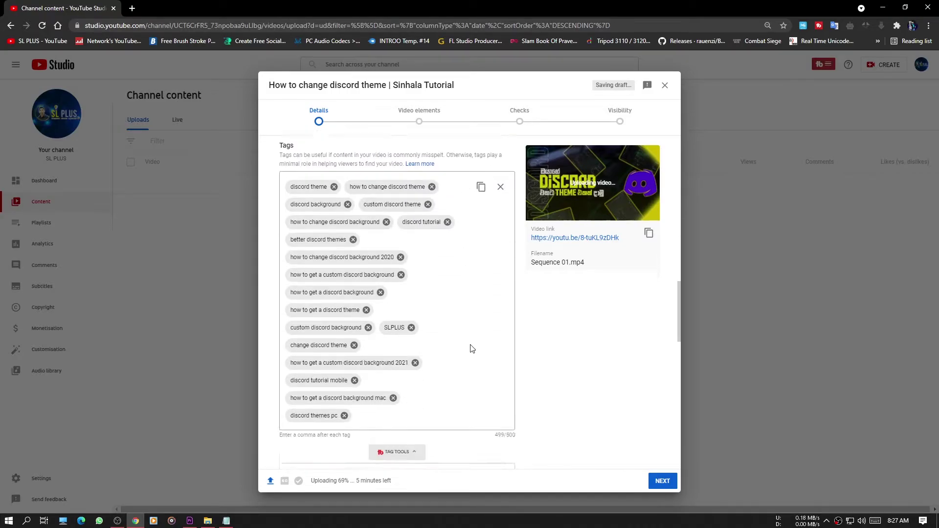
pyautogui.scroll(-6, 474, 335)
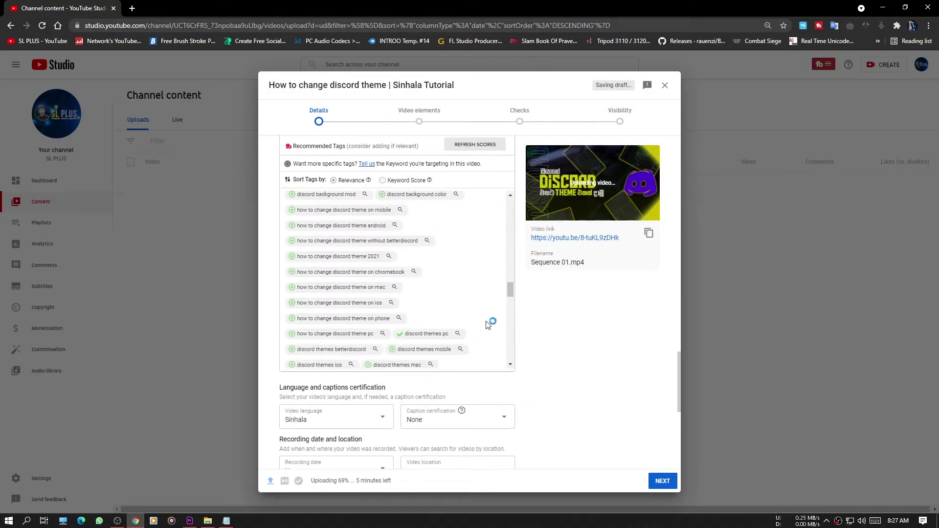
pyautogui.scroll(3, 488, 324)
pyautogui.scroll(6, 613, 360)
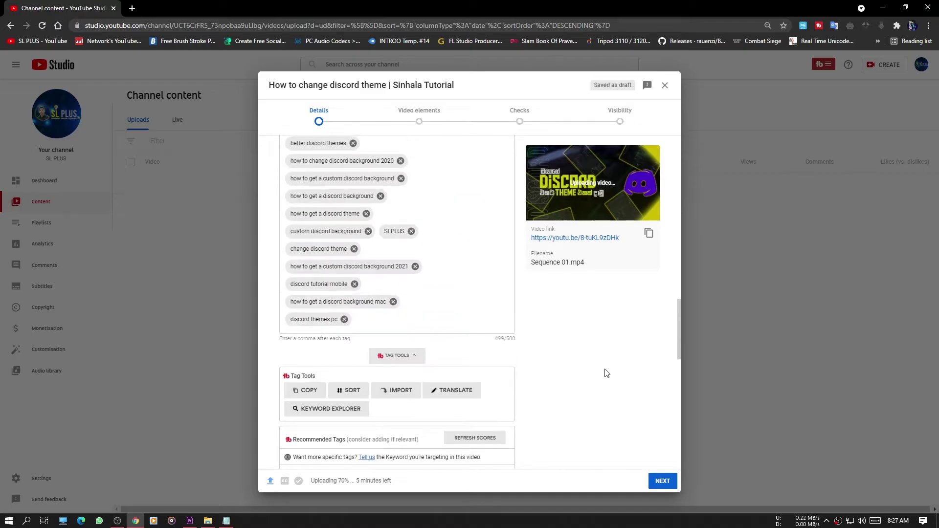
pyautogui.scroll(5, 605, 373)
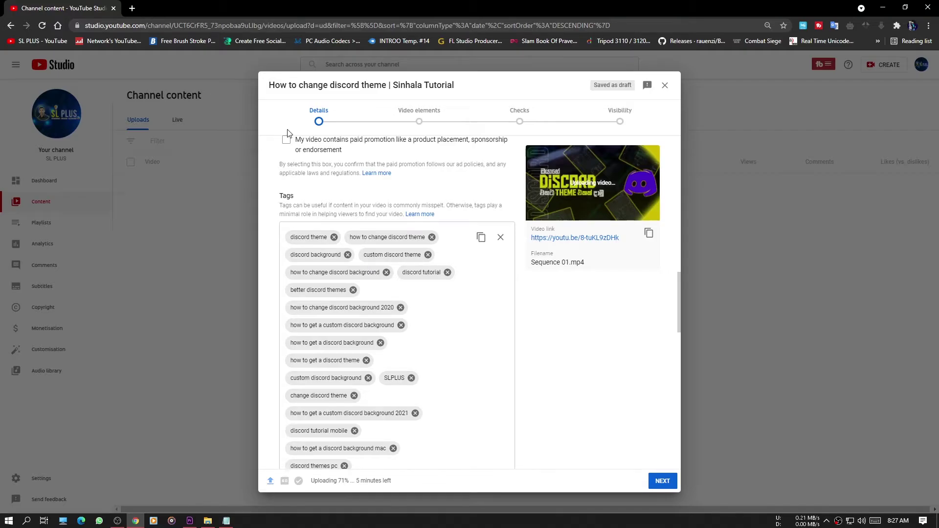
# Check the licence and category choices in the video details, keeping Standard YouTube Licence and Science and technology
pyautogui.scroll(-10, 568, 327)
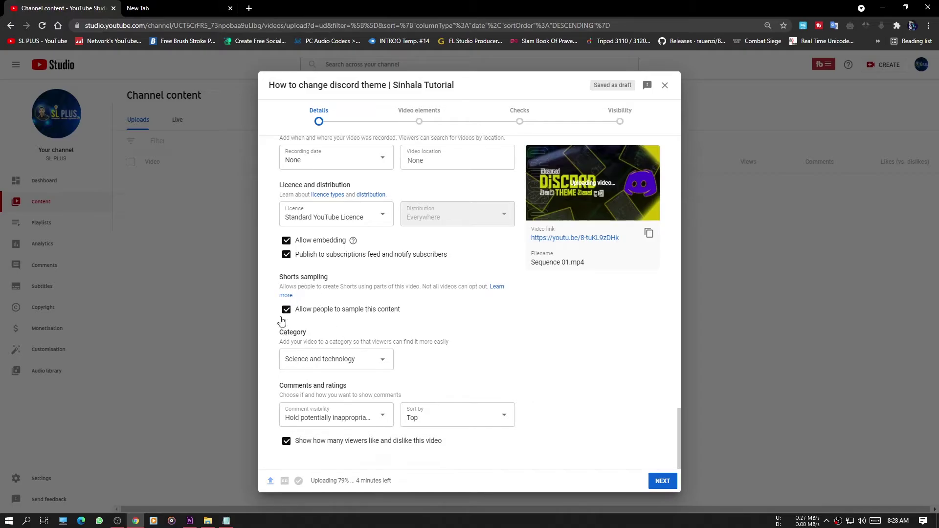
pyautogui.click(302, 219)
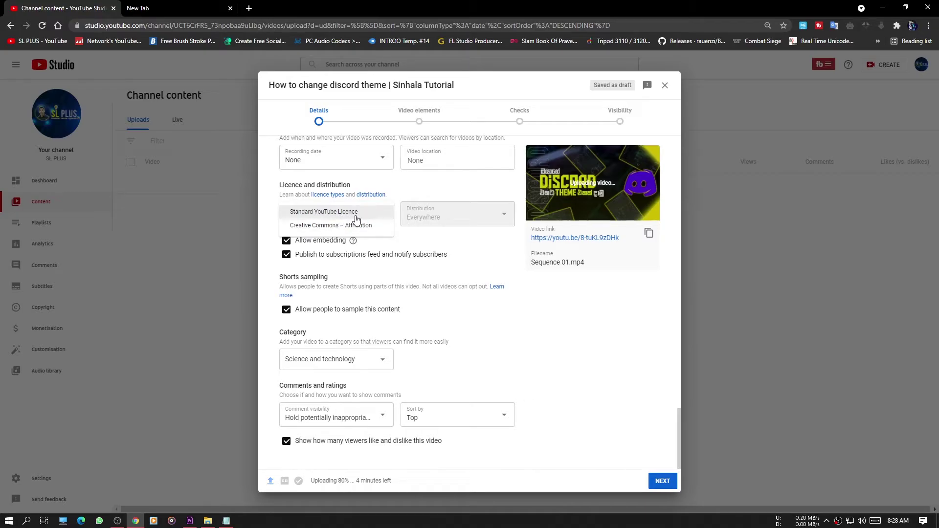
pyautogui.moveTo(356, 219); pyautogui.dragTo(370, 221)
pyautogui.click(375, 216)
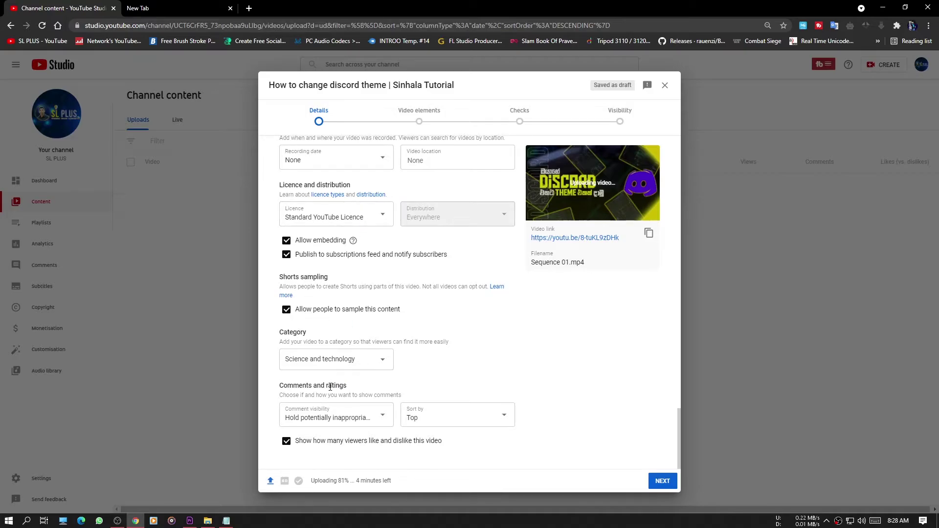
pyautogui.click(348, 360)
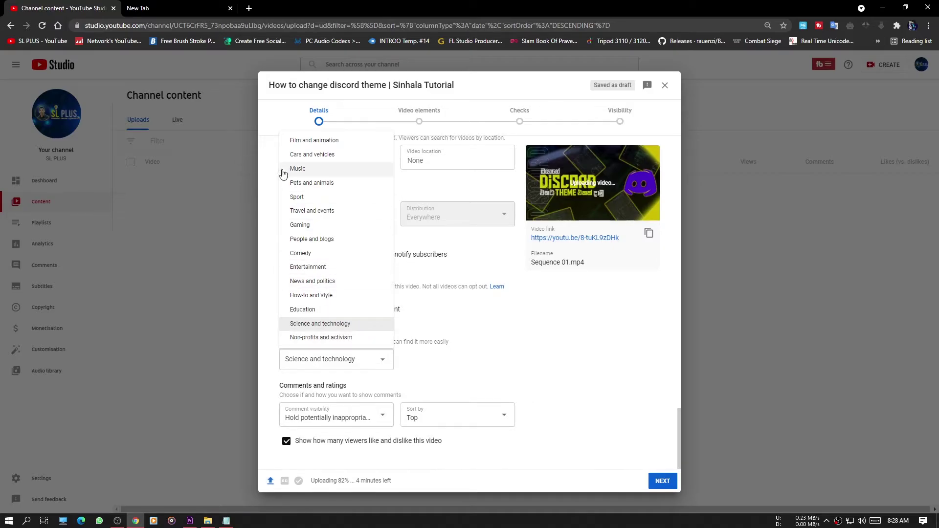
pyautogui.click(654, 352)
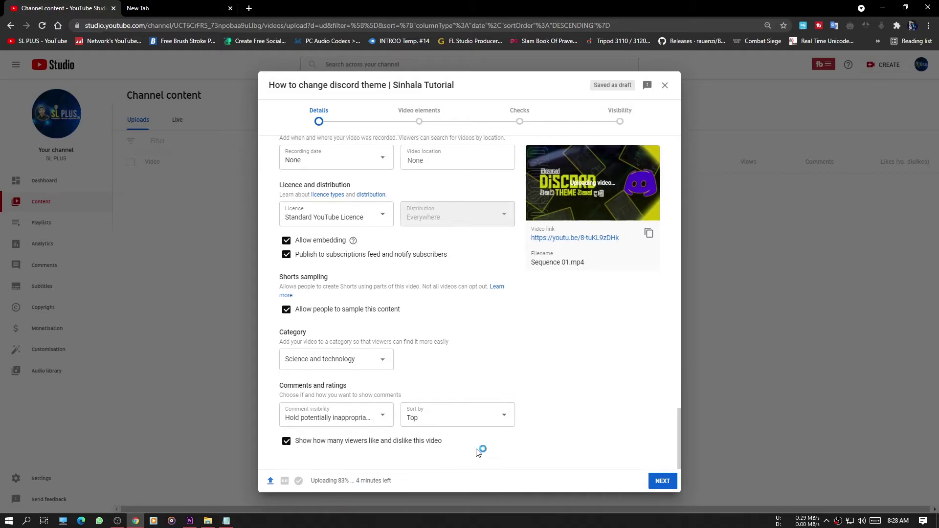
pyautogui.scroll(12, 549, 370)
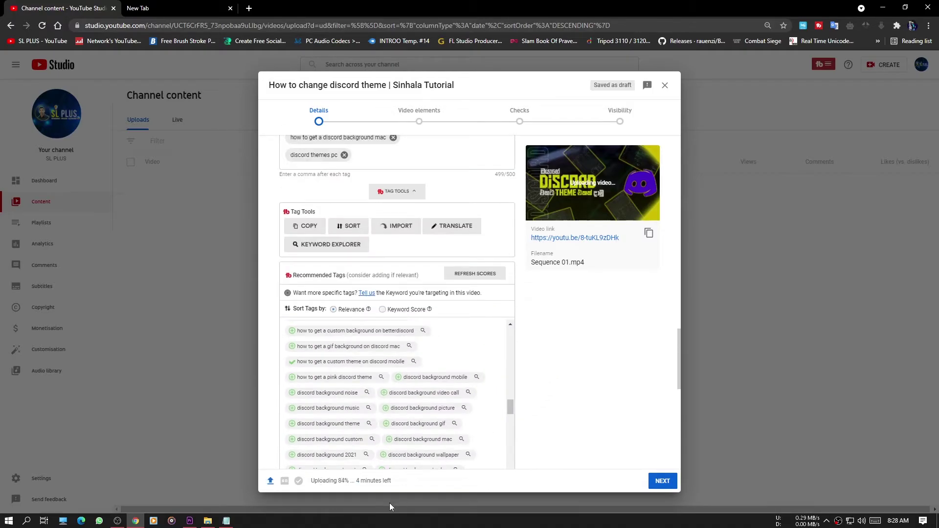
# Proceed to the Video elements stage and look over the subtitles, end screen and cards options
pyautogui.click(665, 482)
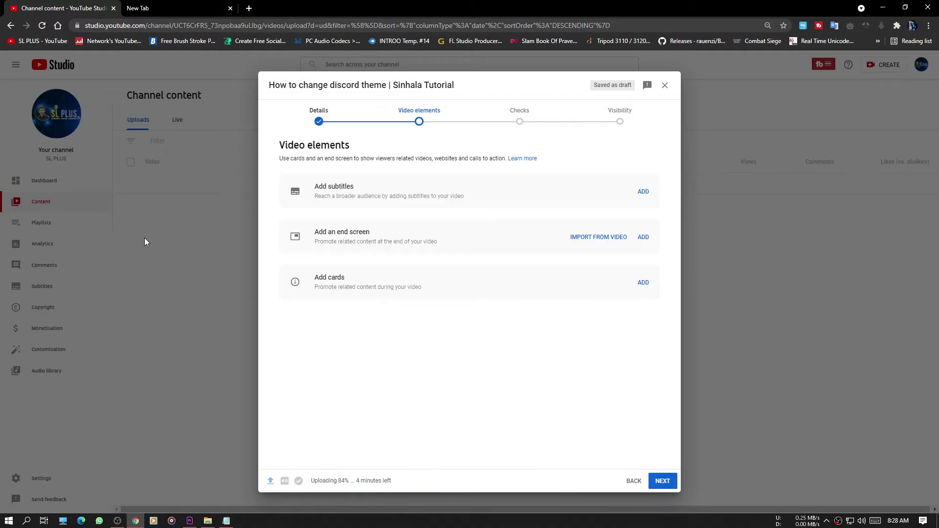
pyautogui.click(635, 197)
pyautogui.moveTo(306, 184); pyautogui.dragTo(327, 197)
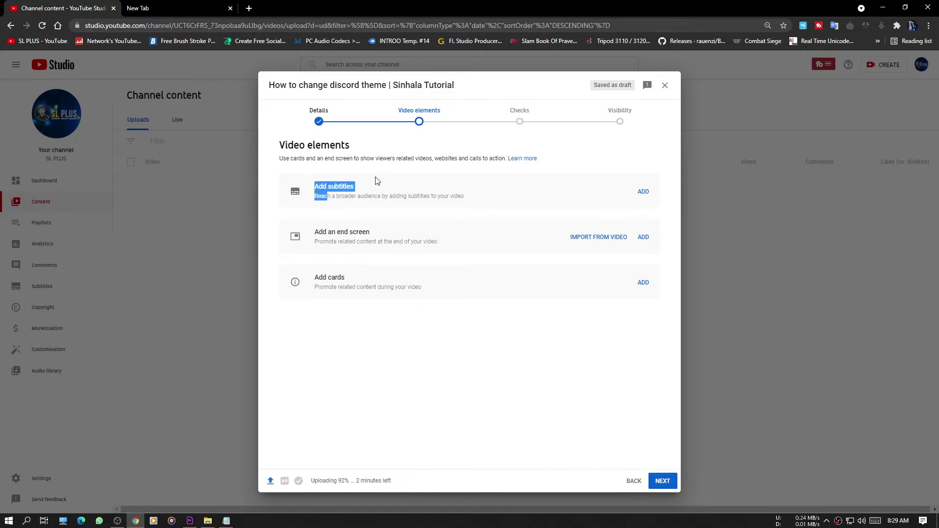
pyautogui.click(413, 371)
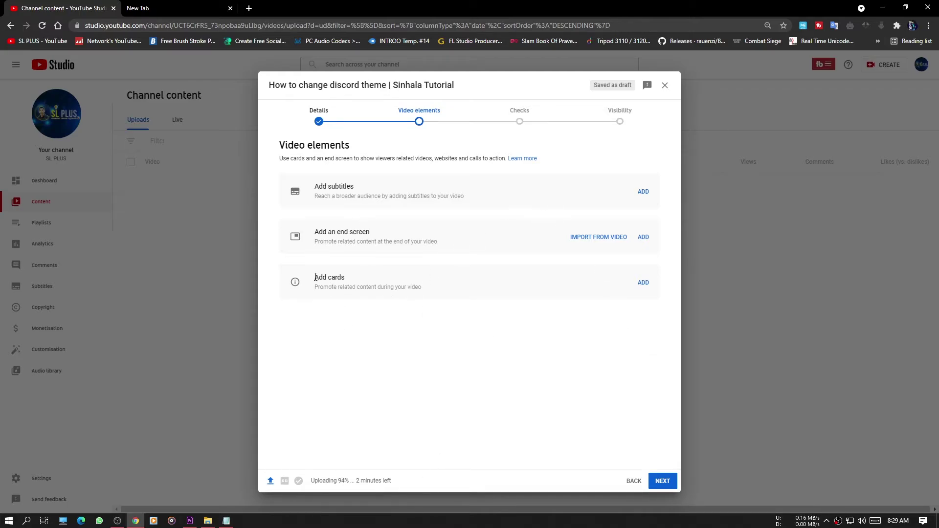
pyautogui.moveTo(315, 277); pyautogui.dragTo(419, 234)
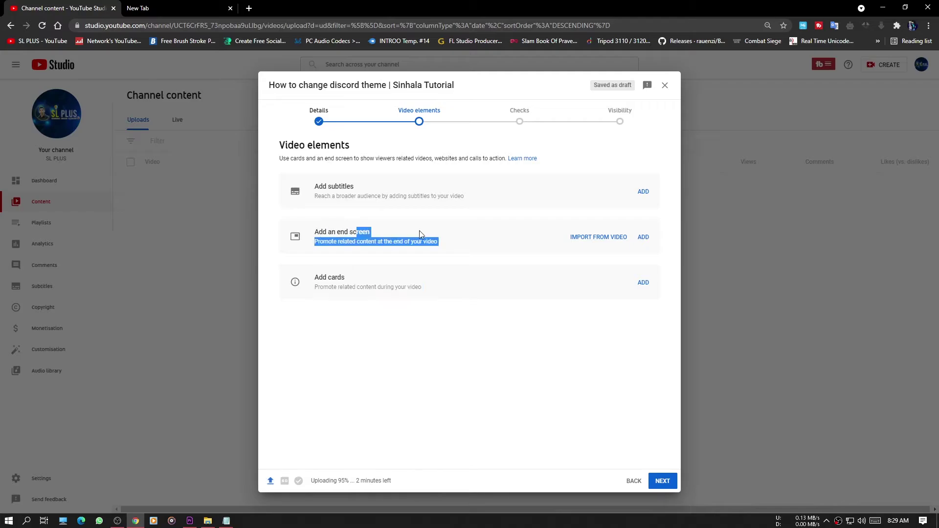
pyautogui.moveTo(314, 232); pyautogui.dragTo(421, 239)
pyautogui.click(439, 301)
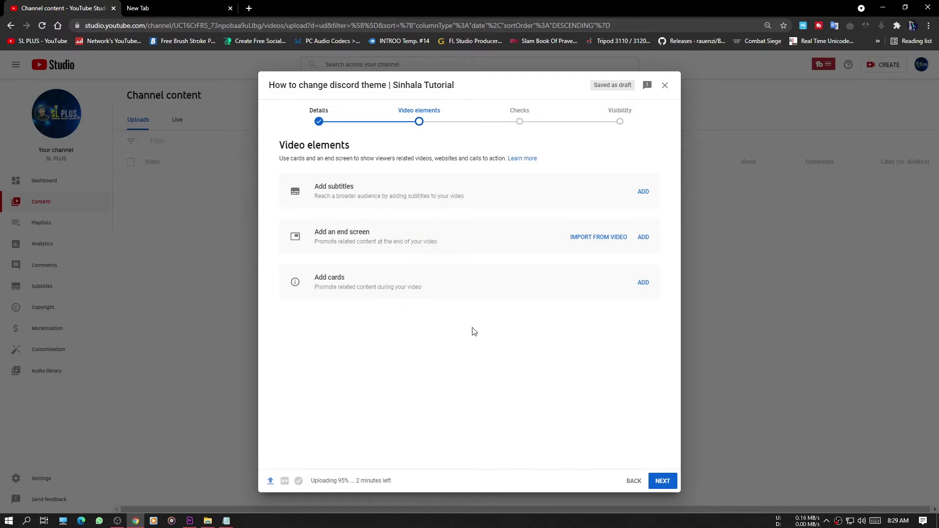
# Add an end screen to the video using the layout imported from the latest video
pyautogui.click(643, 236)
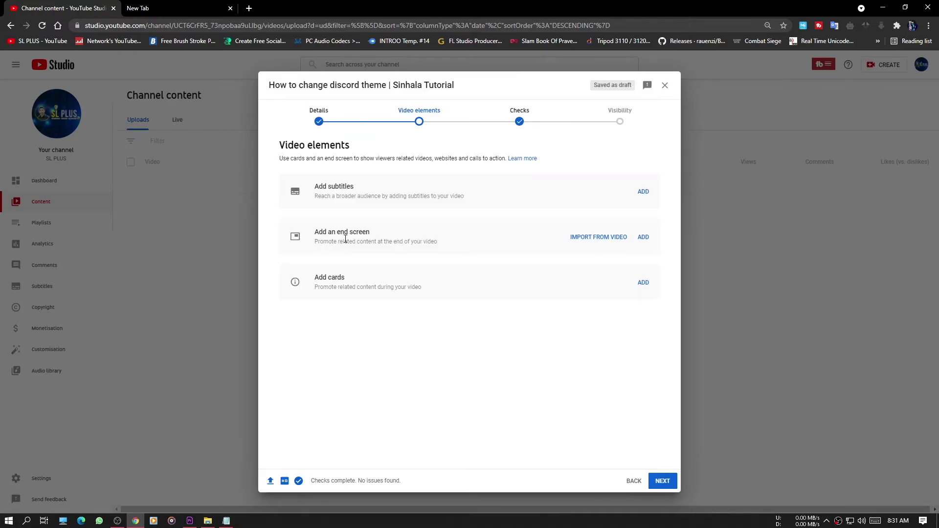
pyautogui.click(644, 237)
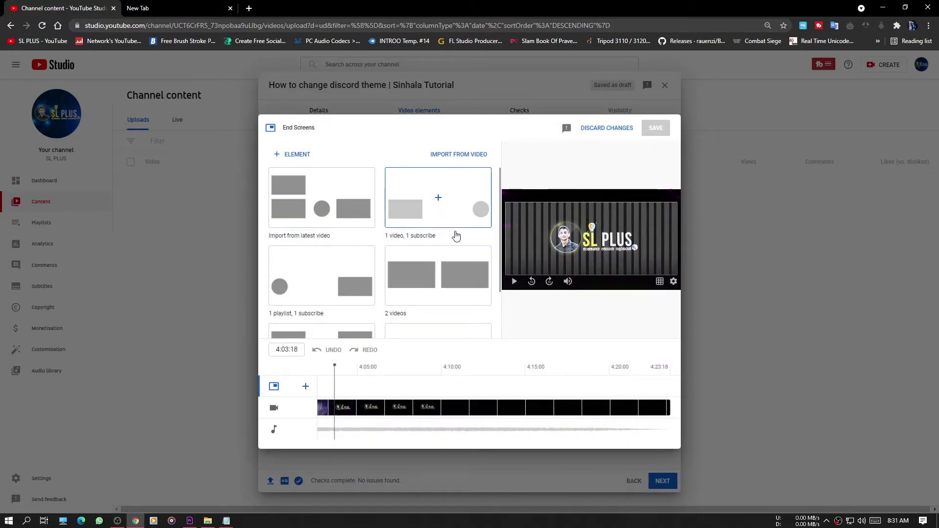
pyautogui.scroll(-2, 423, 264)
pyautogui.scroll(2, 423, 263)
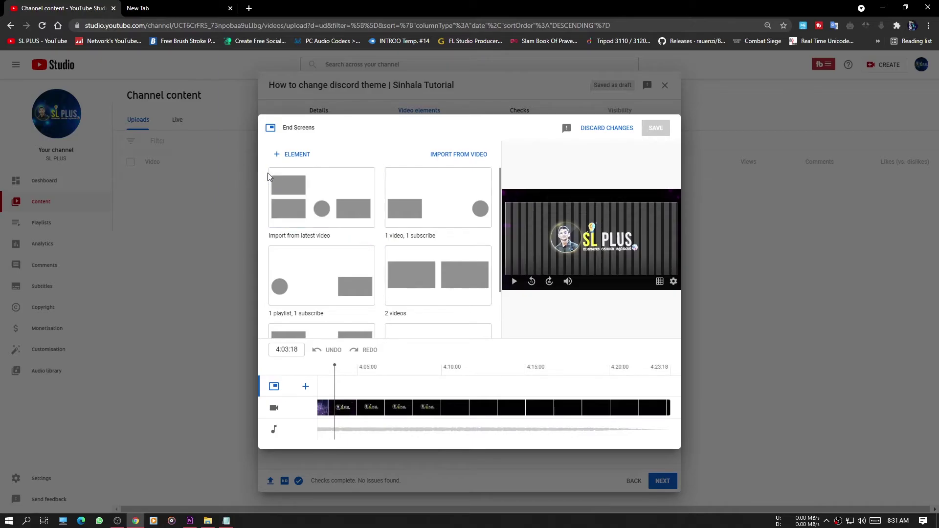
pyautogui.click(319, 205)
# Set the right-hand video element of the end screen to "How to Use Discord on new users | Sinhala Tutorial"
pyautogui.click(626, 242)
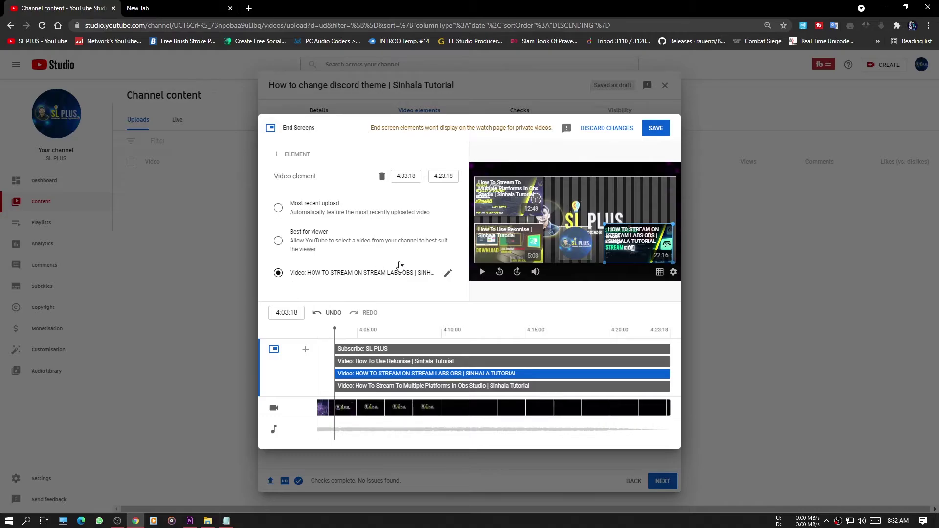
pyautogui.click(446, 275)
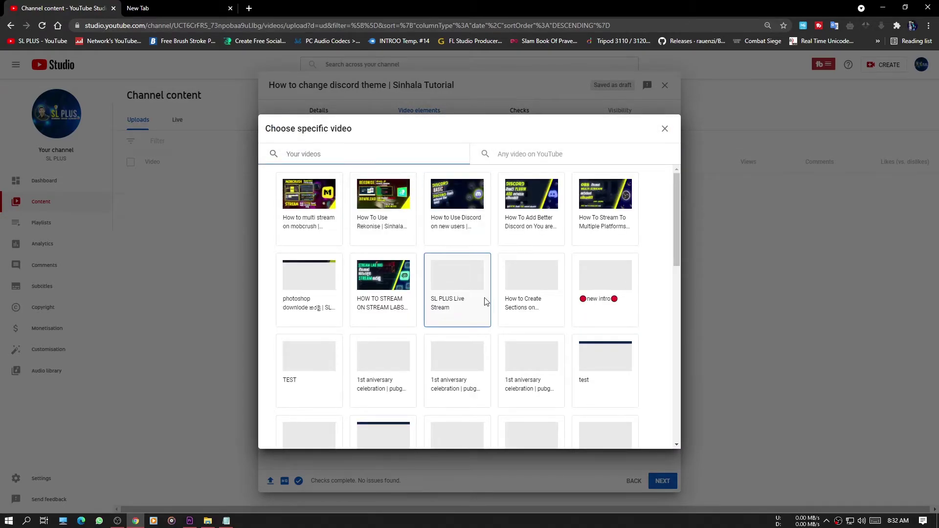
pyautogui.click(481, 220)
# Set the lower-left end screen video element to "How To Add Better Discord on You are Discord account| Sinhala Tutorial"
pyautogui.click(494, 250)
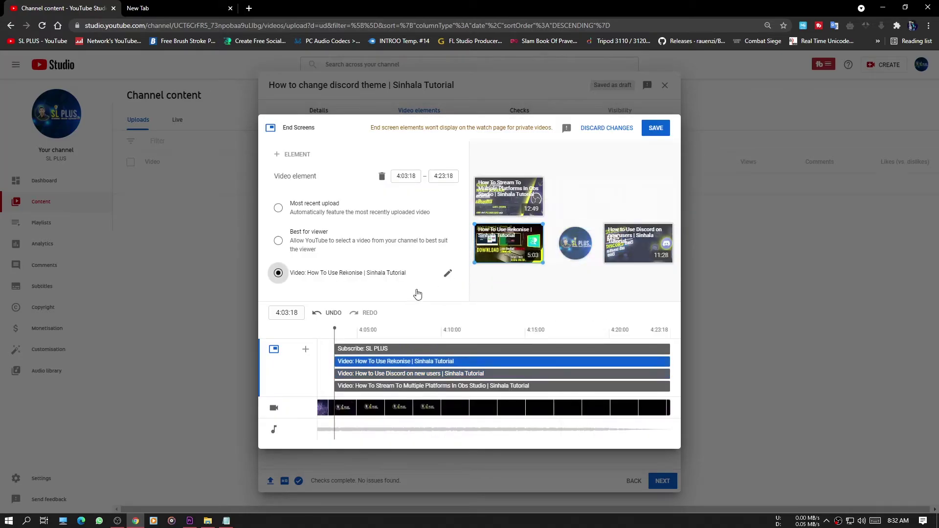
pyautogui.click(448, 272)
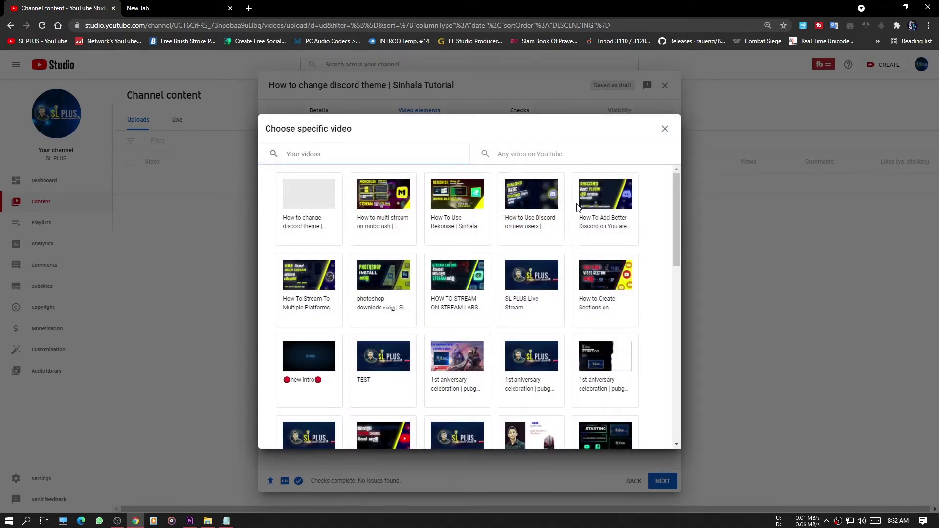
pyautogui.click(526, 210)
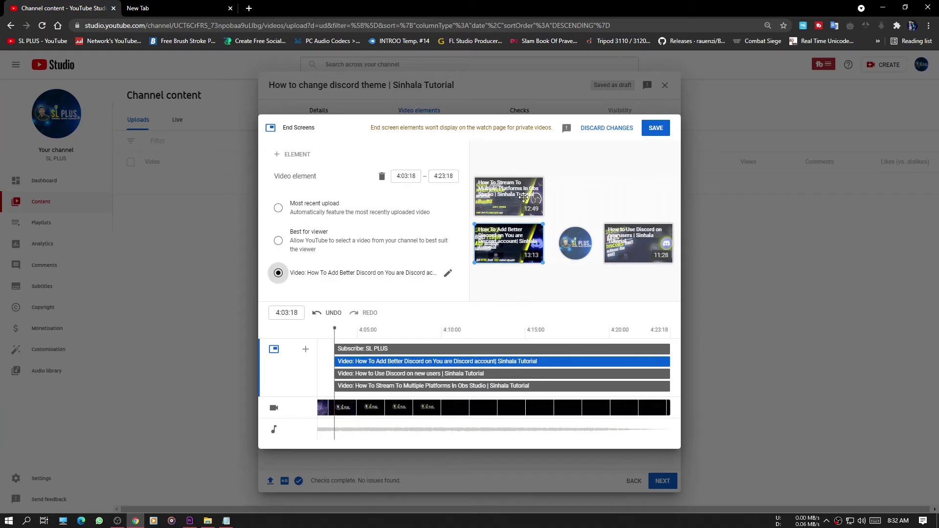
# Set the upper-left end screen video element to "How to multi stream on mobcrush | Sinhala Tutorial" and save the end screen
pyautogui.click(448, 273)
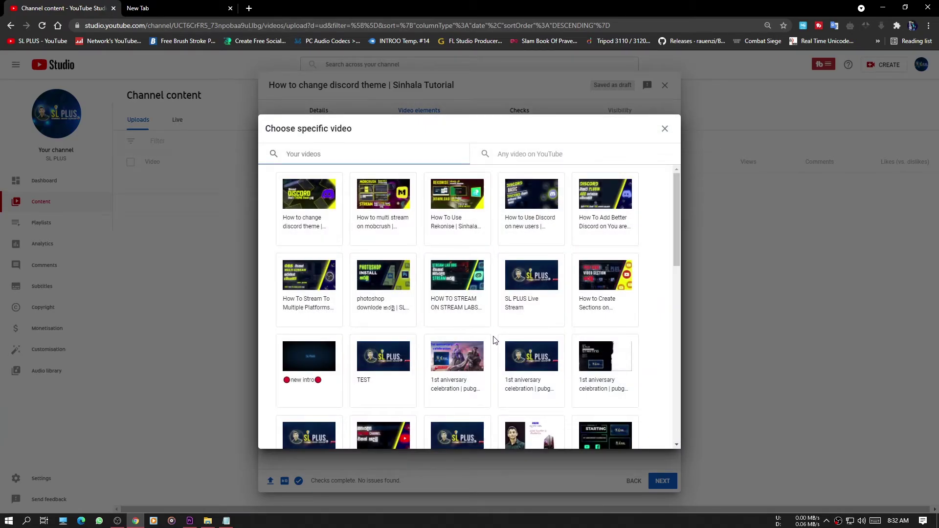
pyautogui.click(444, 288)
pyautogui.click(400, 203)
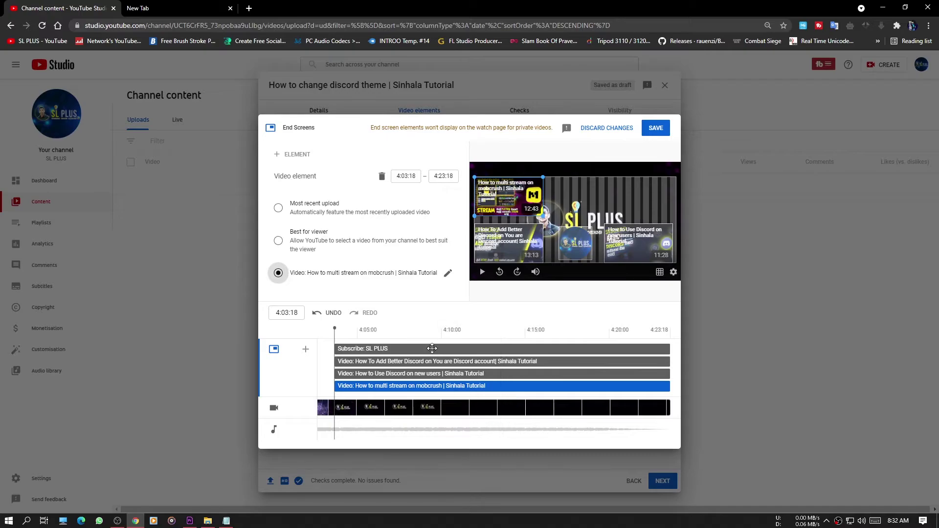
pyautogui.click(656, 129)
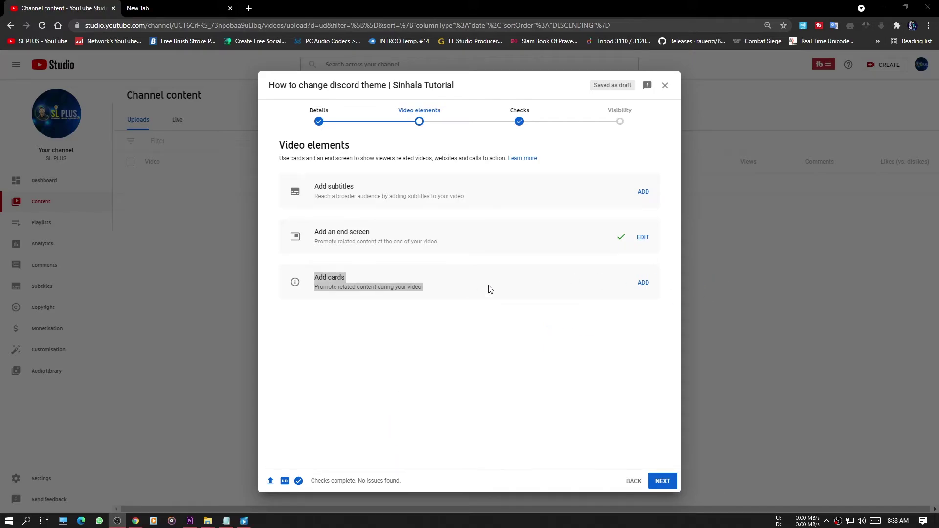
# Add a video card featuring "How To Add Better Discord on You are Discord account" and place it at 1:05:23 on the timeline
pyautogui.hotkey('alt', 'Tab')
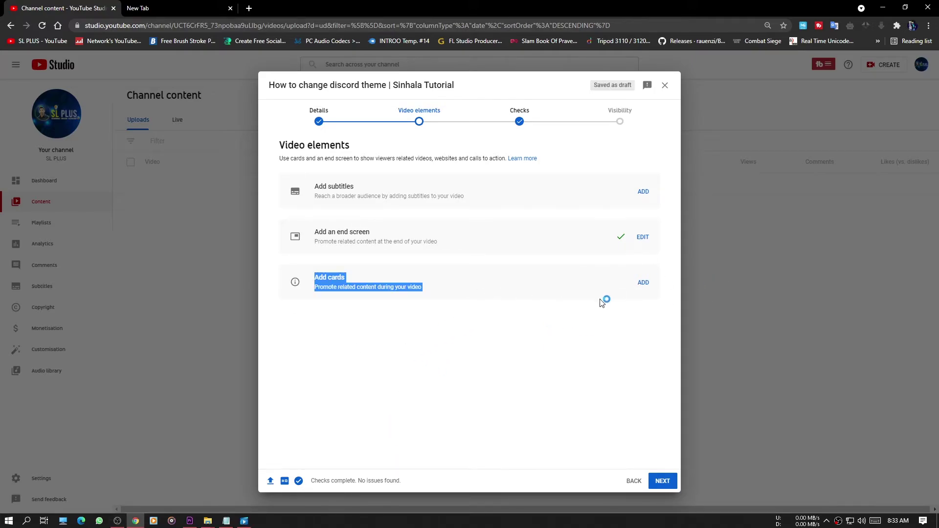
pyautogui.click(643, 284)
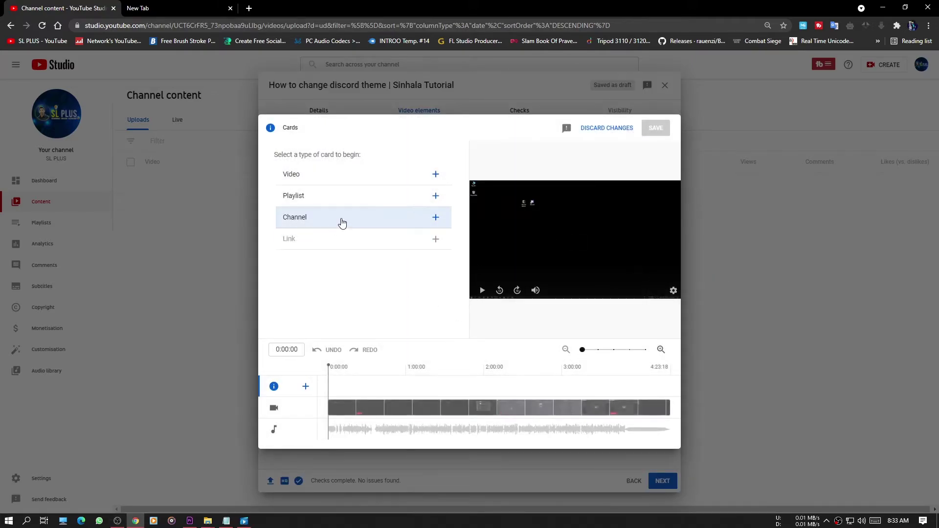
pyautogui.click(436, 175)
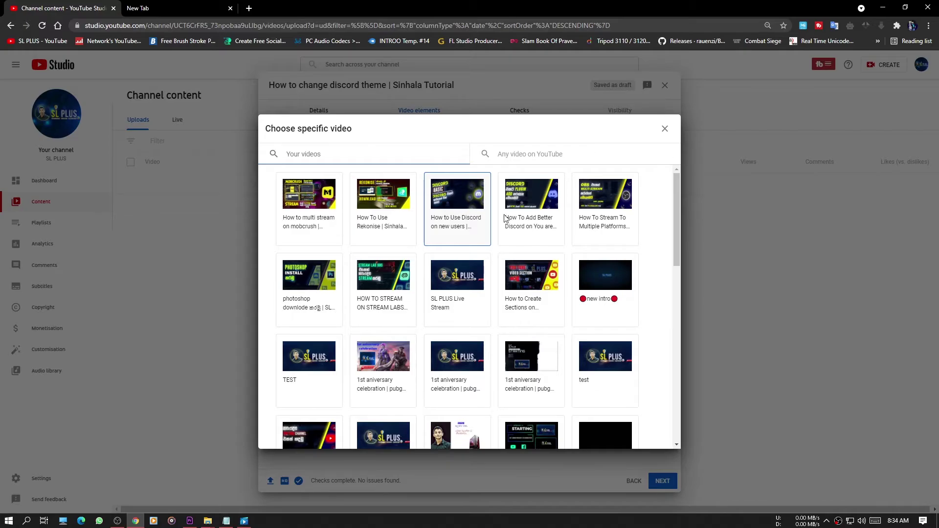
pyautogui.click(550, 201)
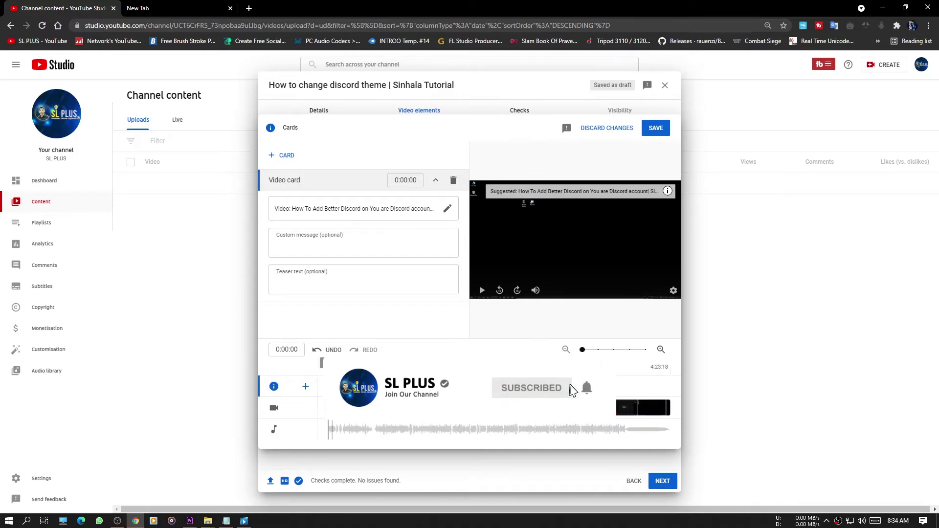
pyautogui.moveTo(328, 386)
pyautogui.mouseDown()
pyautogui.moveTo(427, 387)
pyautogui.moveTo(416, 396)
pyautogui.mouseUp()
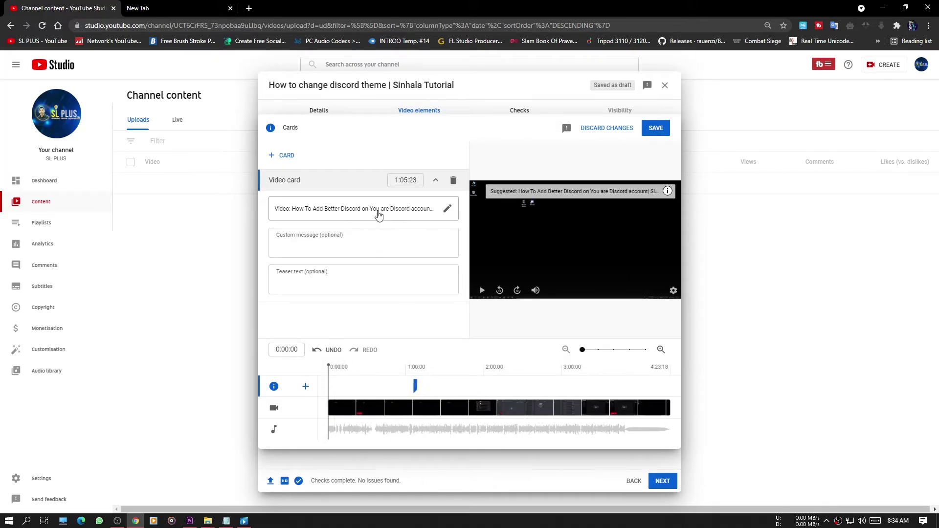
# Add a video card featuring "HOW TO STREAM ON STREAM LABS OBS" and place it at 1:58:22 on the timeline
pyautogui.click(282, 152)
pyautogui.click(284, 156)
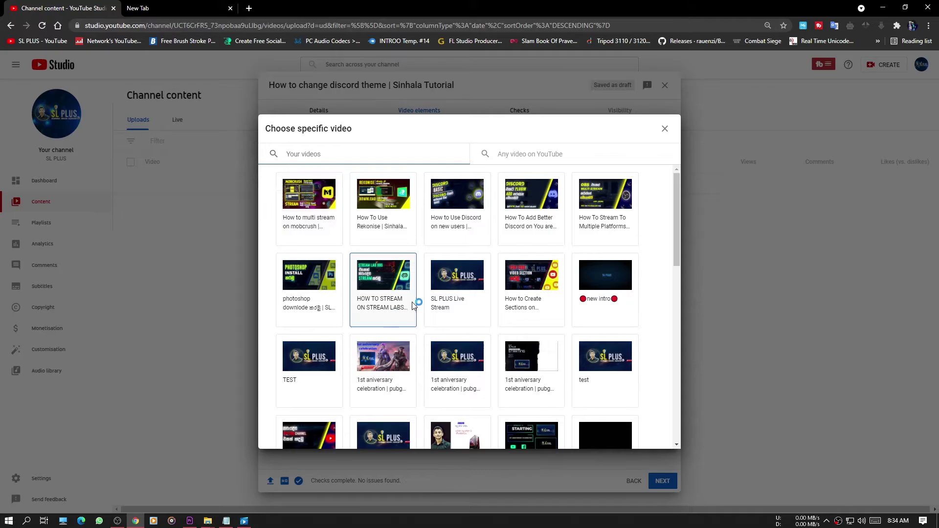
pyautogui.click(379, 269)
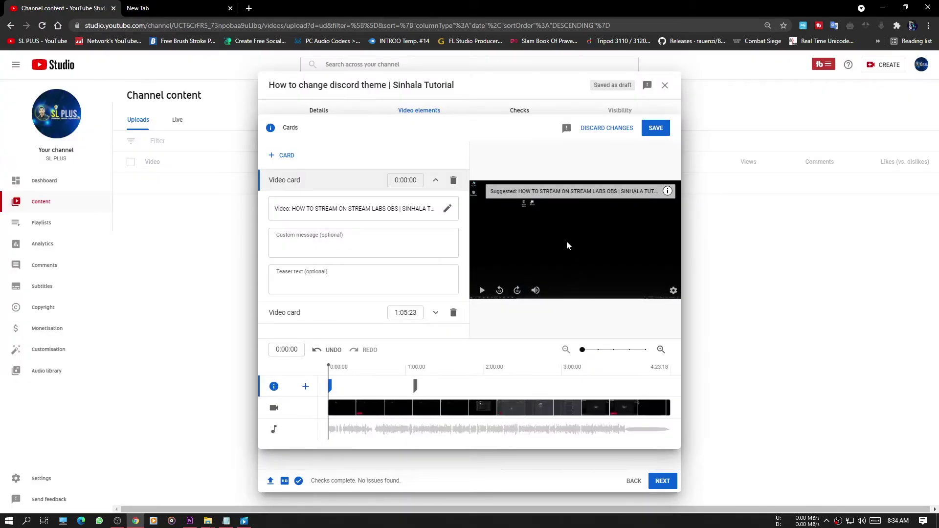
pyautogui.moveTo(329, 386)
pyautogui.mouseDown()
pyautogui.moveTo(589, 401)
pyautogui.moveTo(484, 402)
pyautogui.mouseUp()
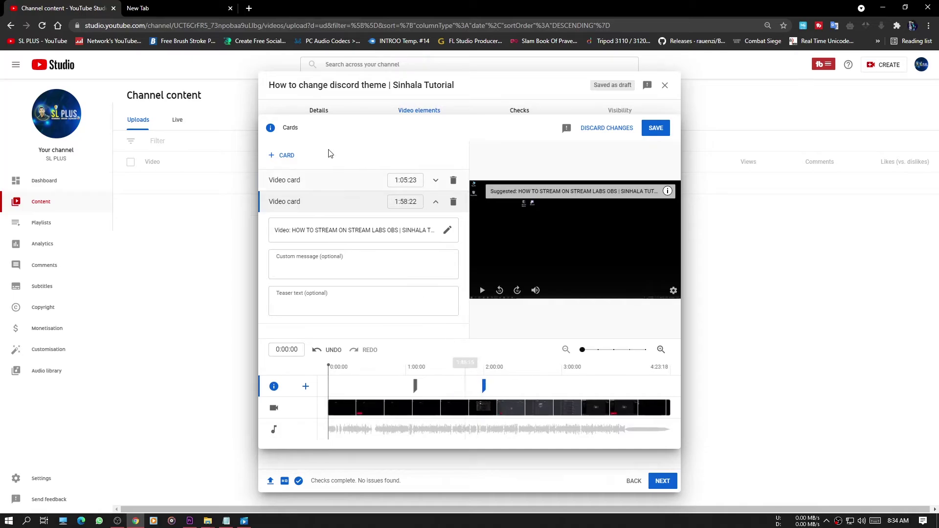
# Add a video card featuring "How To Stream To Multiple Platforms In Obs Studio" at 0:00:00 on the timeline
pyautogui.click(285, 155)
pyautogui.click(280, 155)
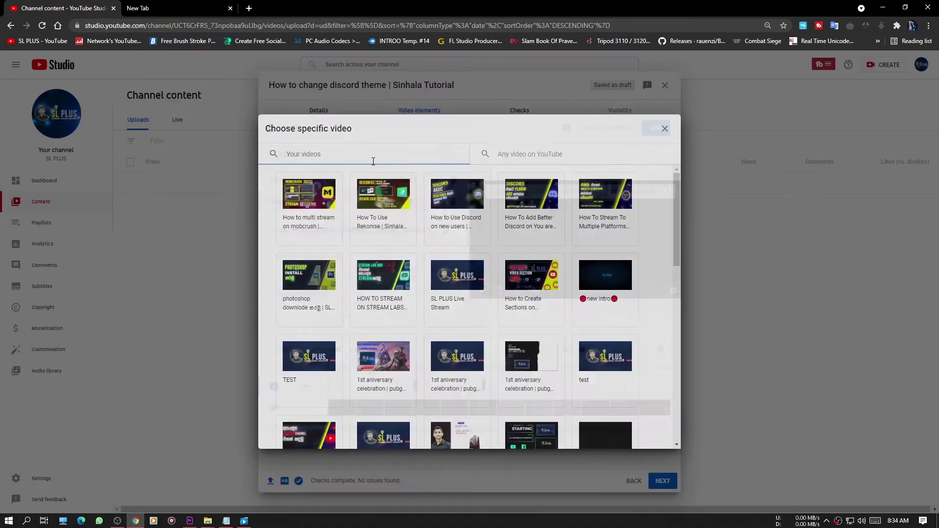
pyautogui.click(608, 215)
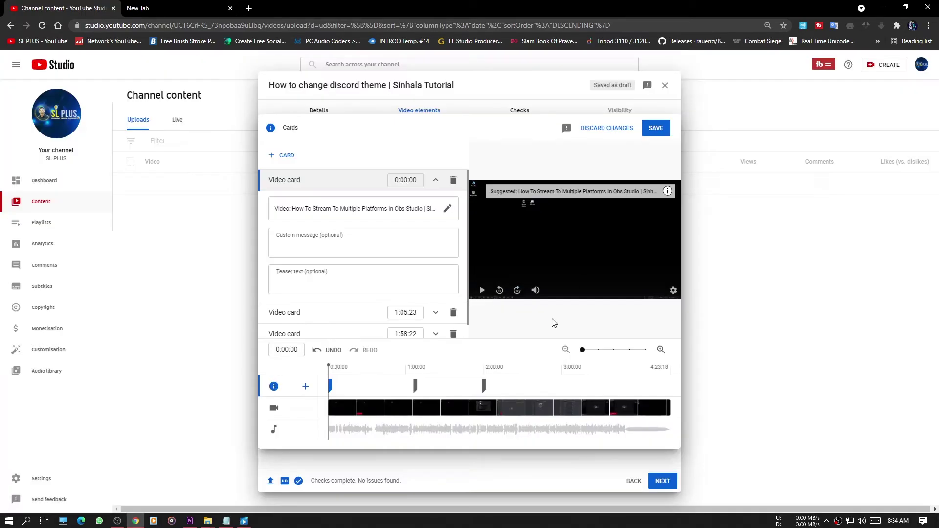
# Add a video card featuring "How to multi stream on mobcrush | Sinhala Tutorial" at 3:36:03 and save the cards
pyautogui.click(291, 156)
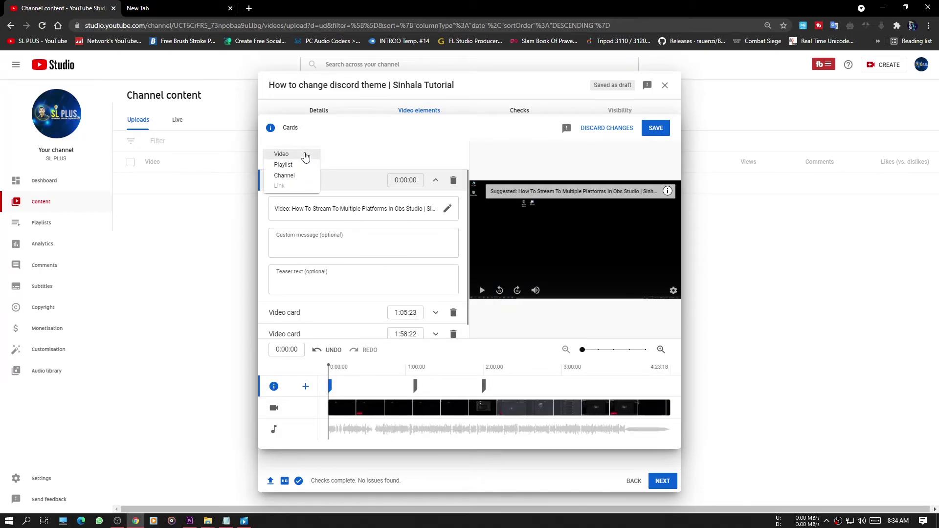
pyautogui.click(282, 155)
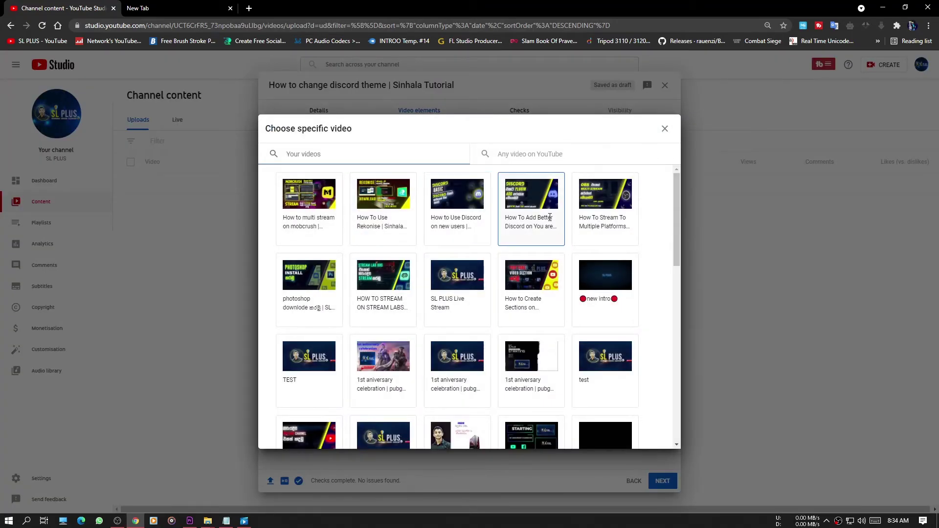
pyautogui.click(303, 200)
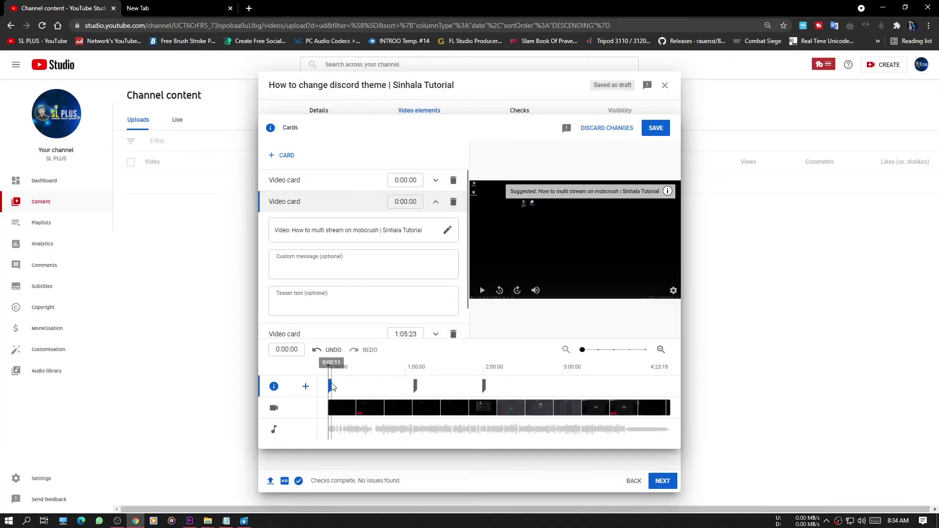
pyautogui.moveTo(330, 386); pyautogui.dragTo(610, 385)
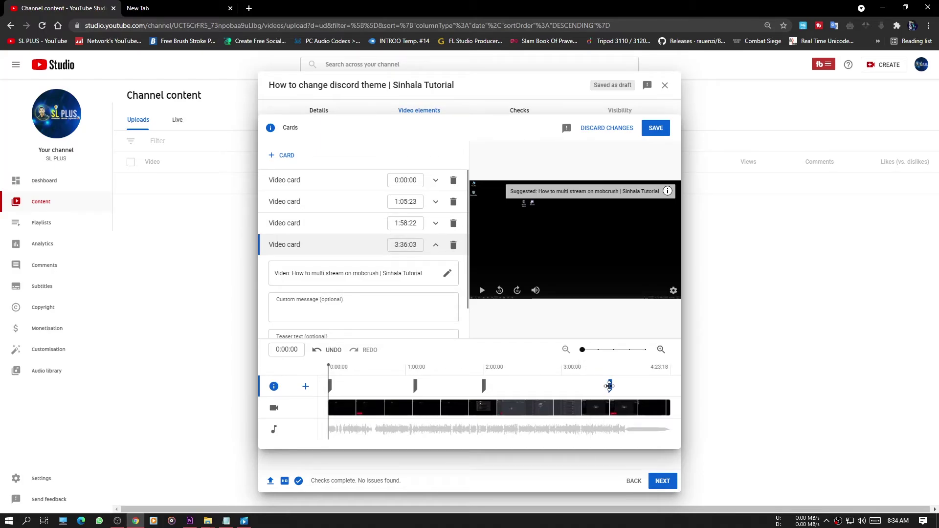
pyautogui.click(655, 129)
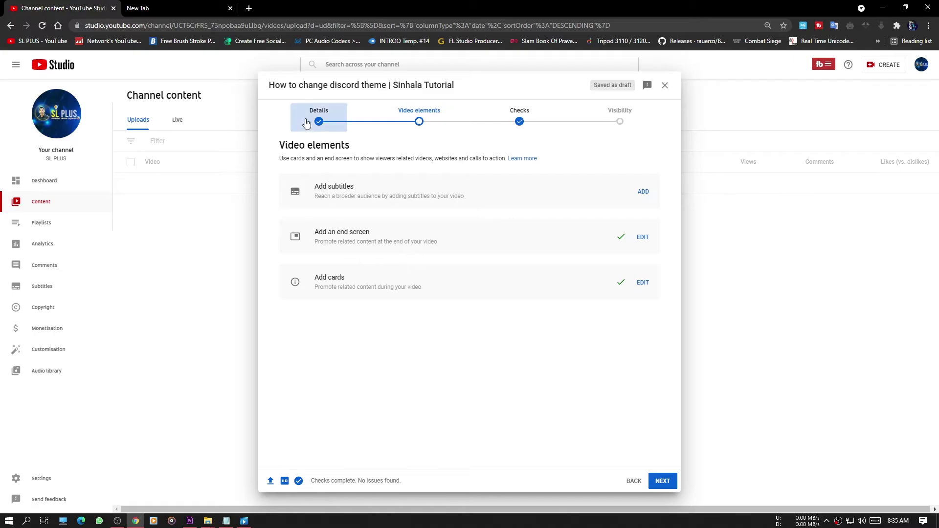
# Proceed through the checks to the visibility settings, look at the Schedule option and choose Save or publish with Public visibility
pyautogui.click(672, 487)
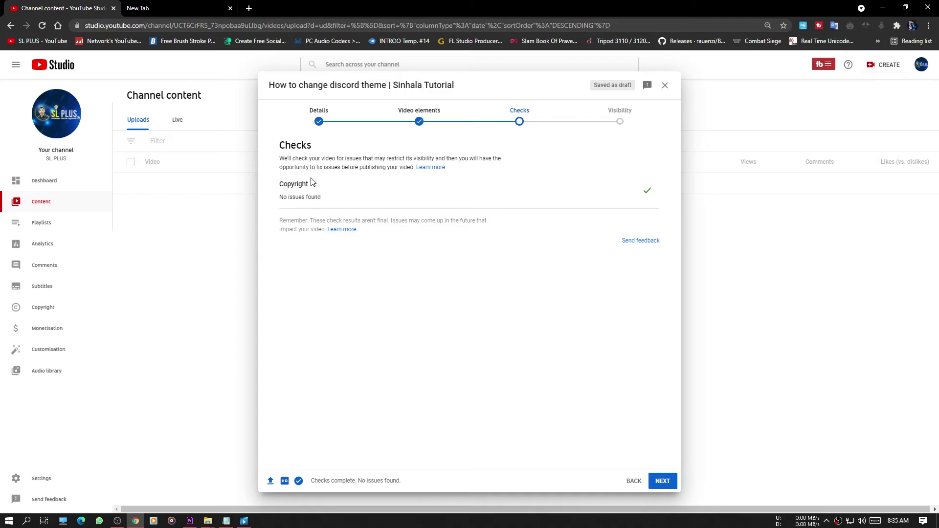
pyautogui.click(617, 110)
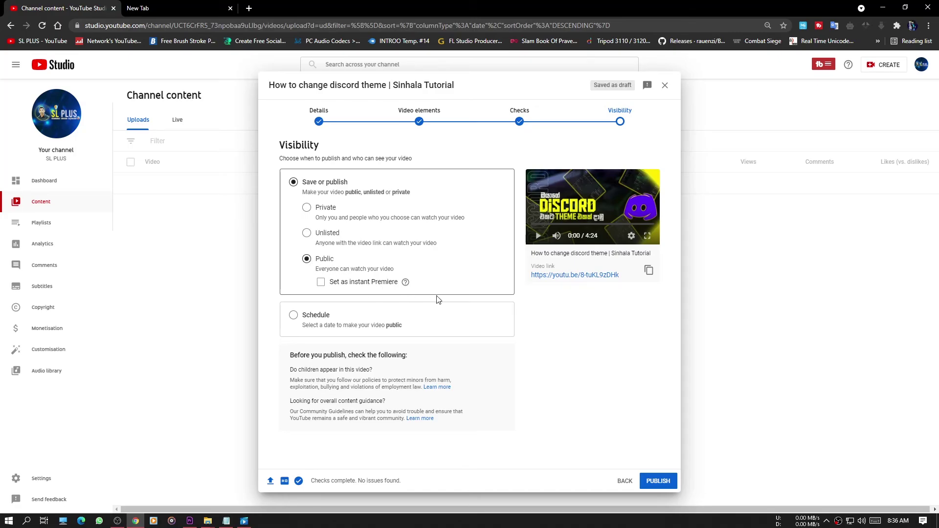
pyautogui.click(293, 315)
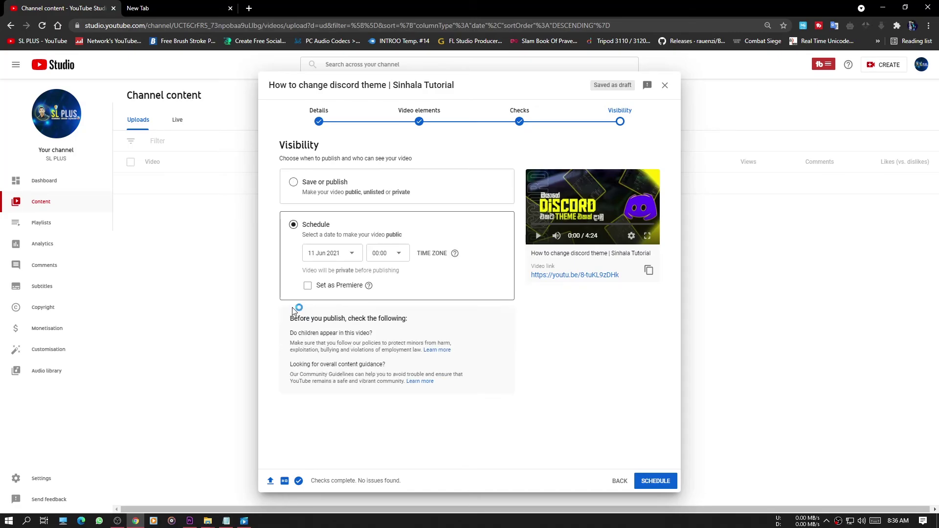
pyautogui.click(294, 184)
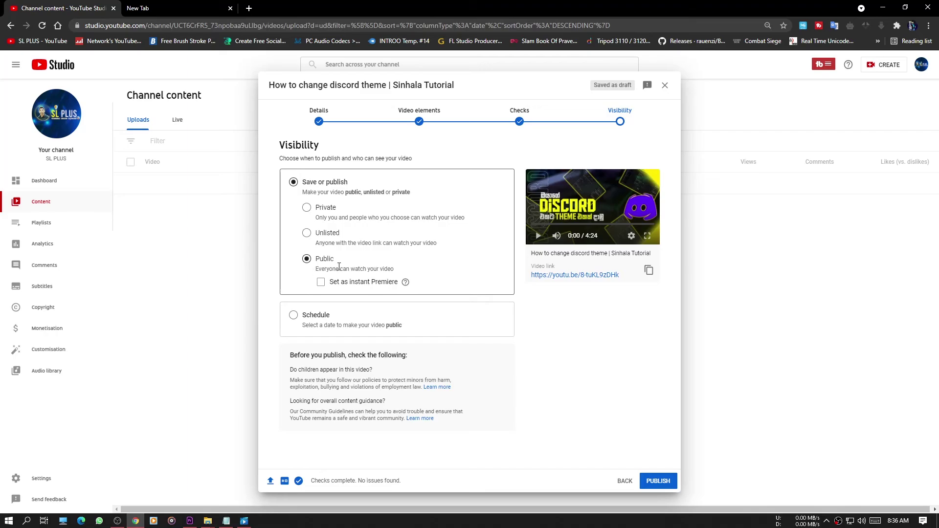